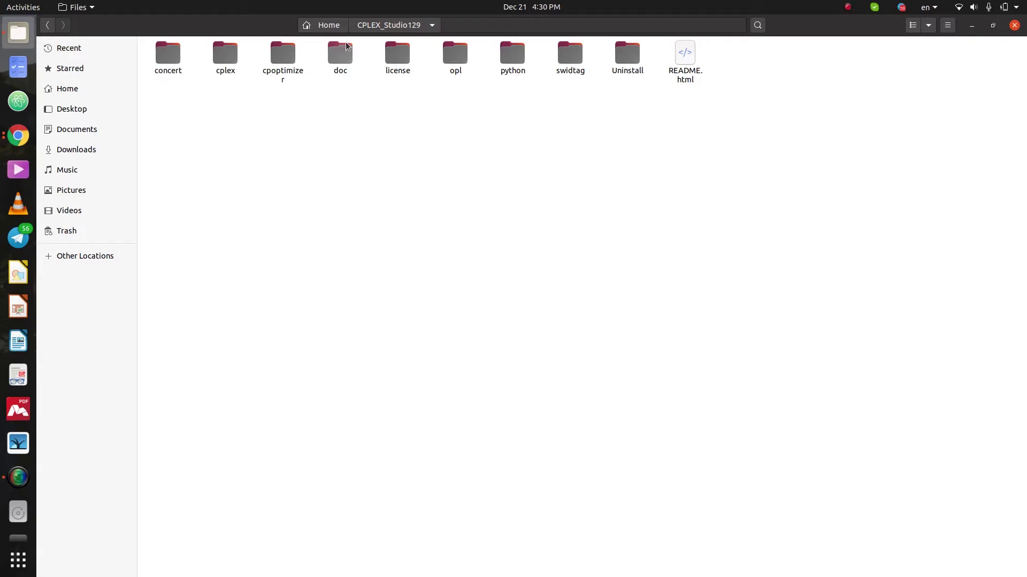
Step: Look inside the cplex folder, then return to the CPLEX_Studio129 folder
{"action": "left_click", "coordinate": [225, 68]}
{"action": "double_click", "coordinate": [226, 68]}
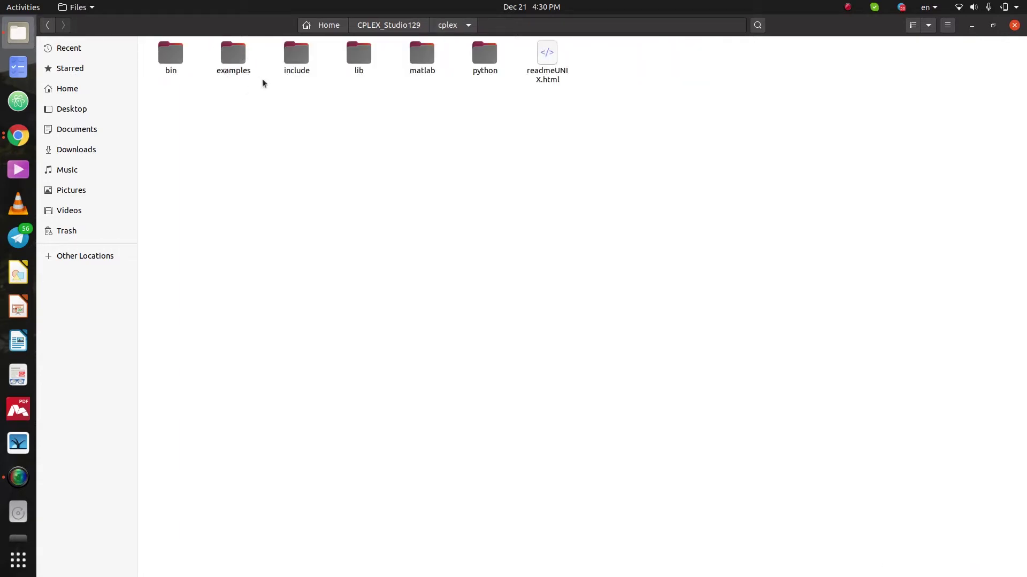
{"action": "left_click", "coordinate": [364, 26]}
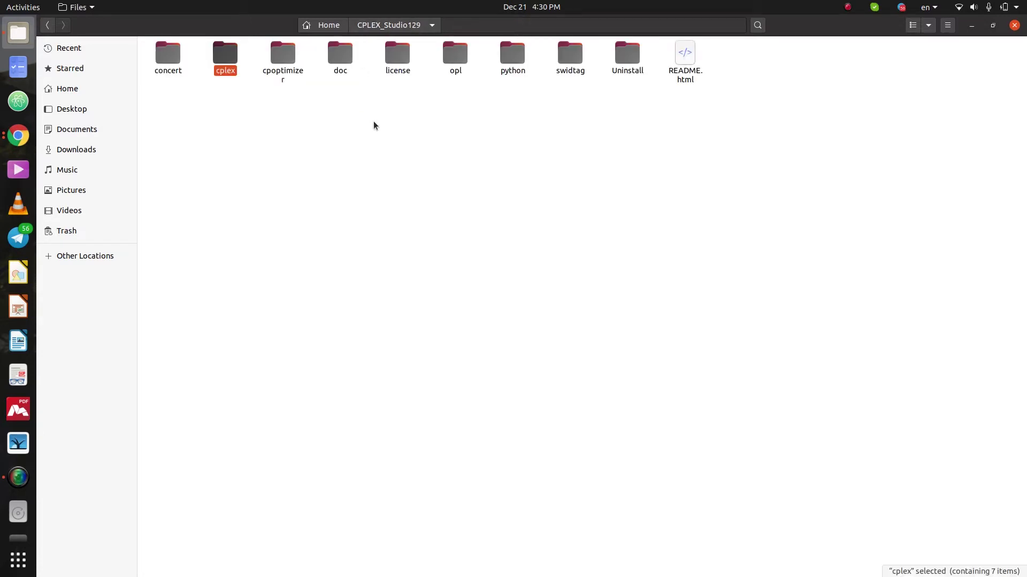
Step: Start the CPLEX Interactive Optimizer with the cplex command, then minimize it
{"action": "key", "text": "ctrl+alt+t"}
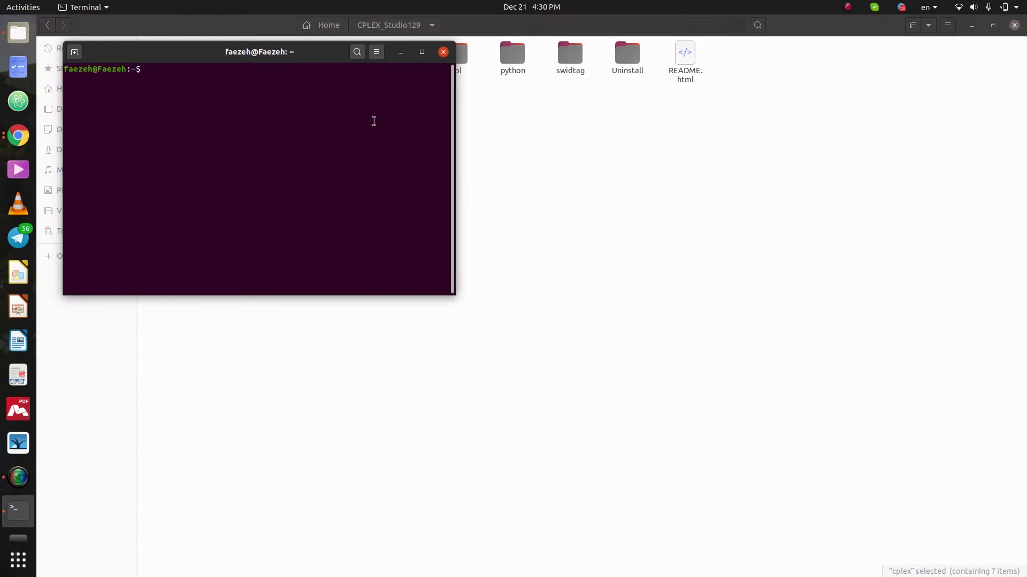
{"action": "type", "text": "cplex"}
{"action": "key", "text": "Return"}
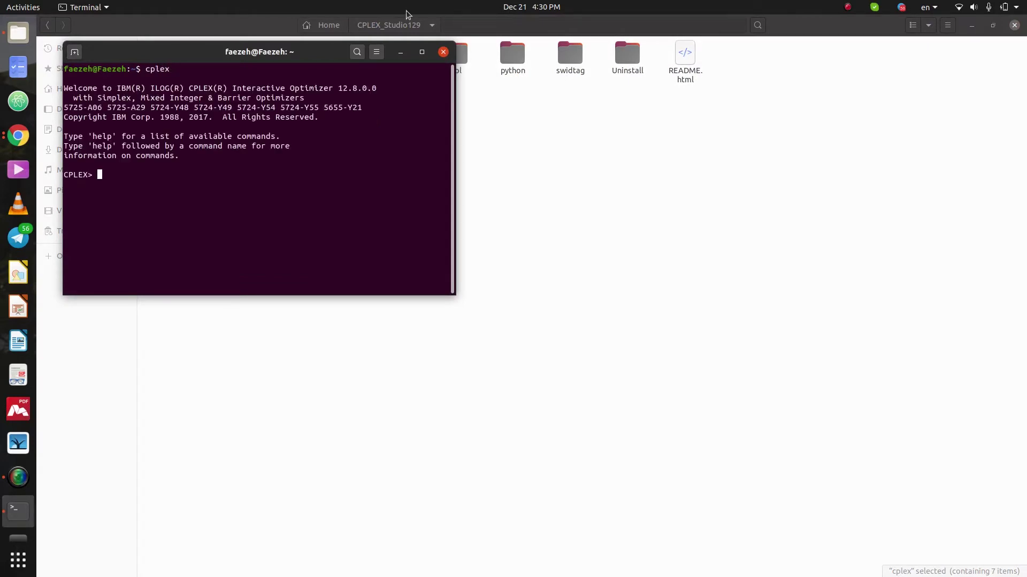
{"action": "left_click", "coordinate": [401, 53]}
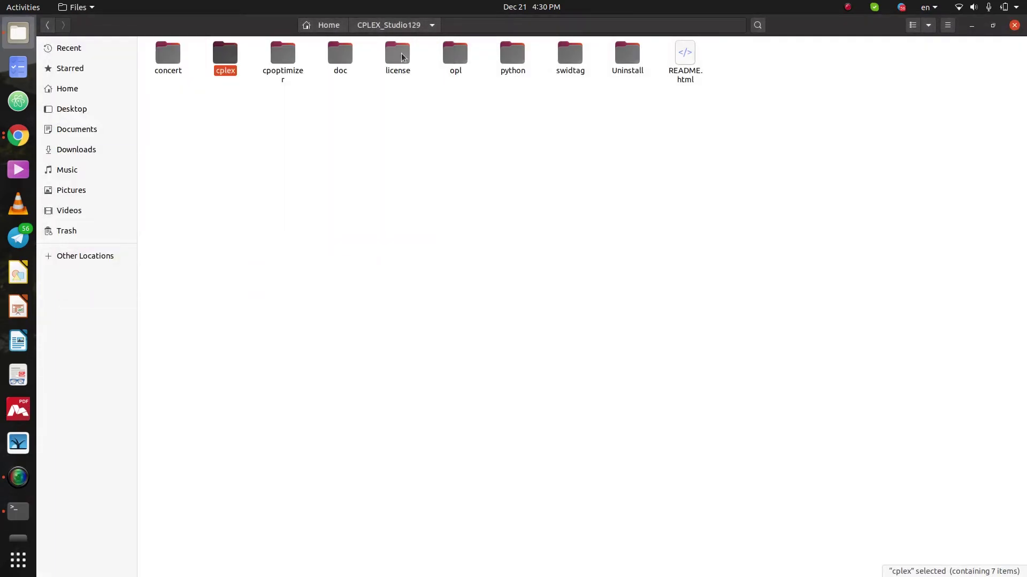
Step: Refresh the package lists with sudo apt-get update in a new terminal
{"action": "key", "text": "ctrl+alt+t"}
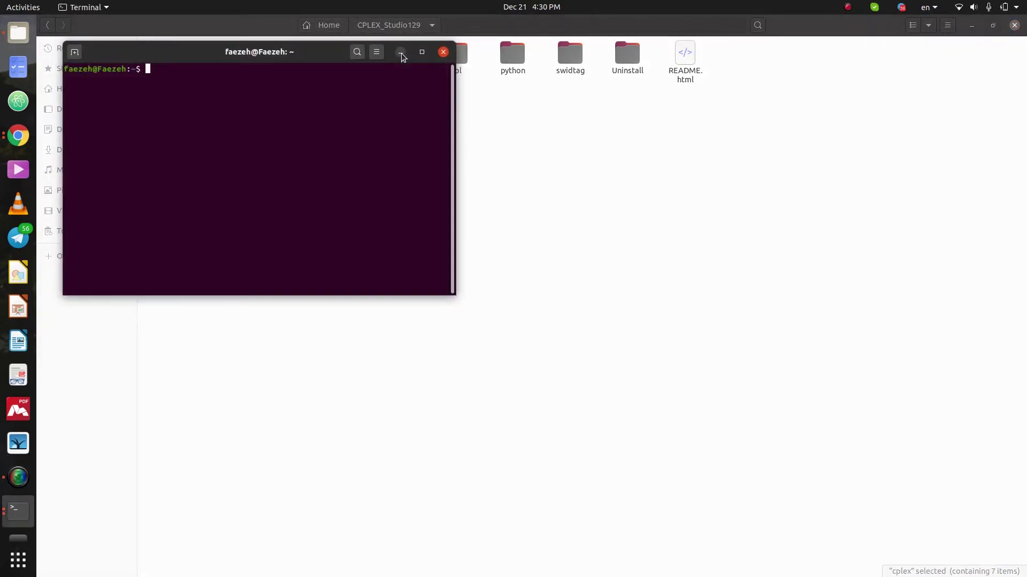
{"action": "type", "text": "sudo apt-get update"}
{"action": "key", "text": "Return"}
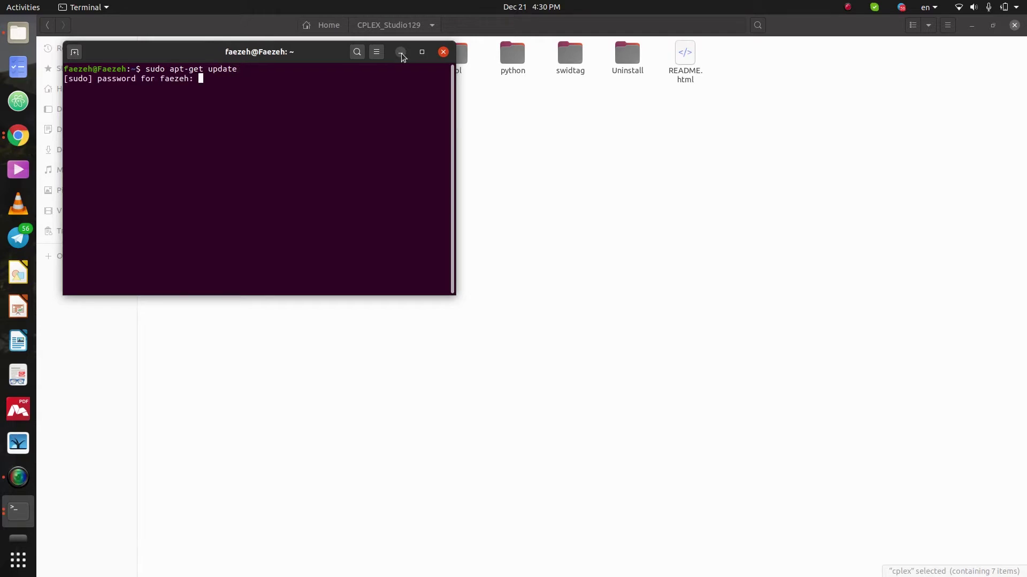
{"action": "key", "text": "Return"}
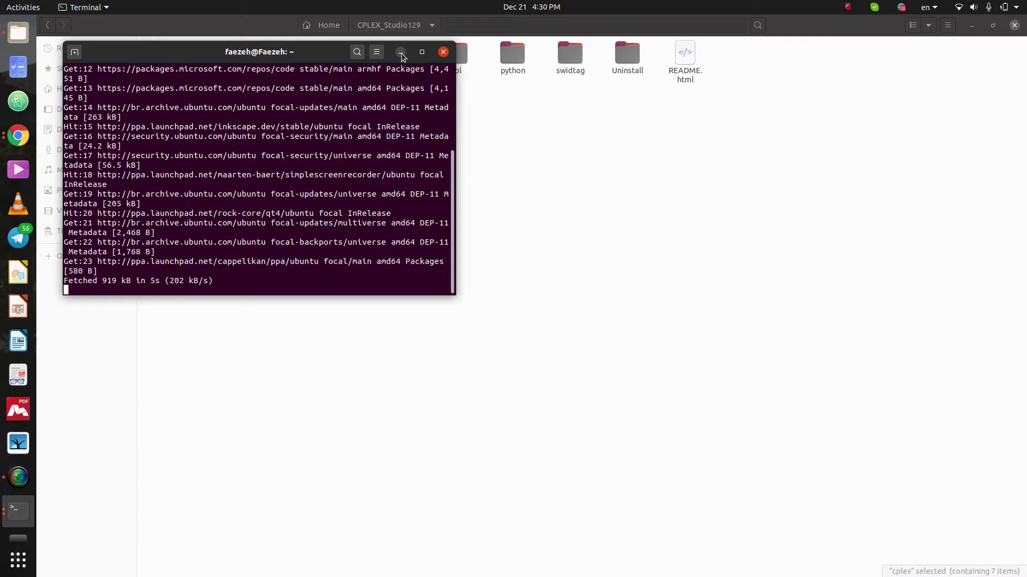
Step: Install Code::Blocks via sudo apt-get install codeblocks, confirming with y
{"action": "left_click", "coordinate": [423, 52]}
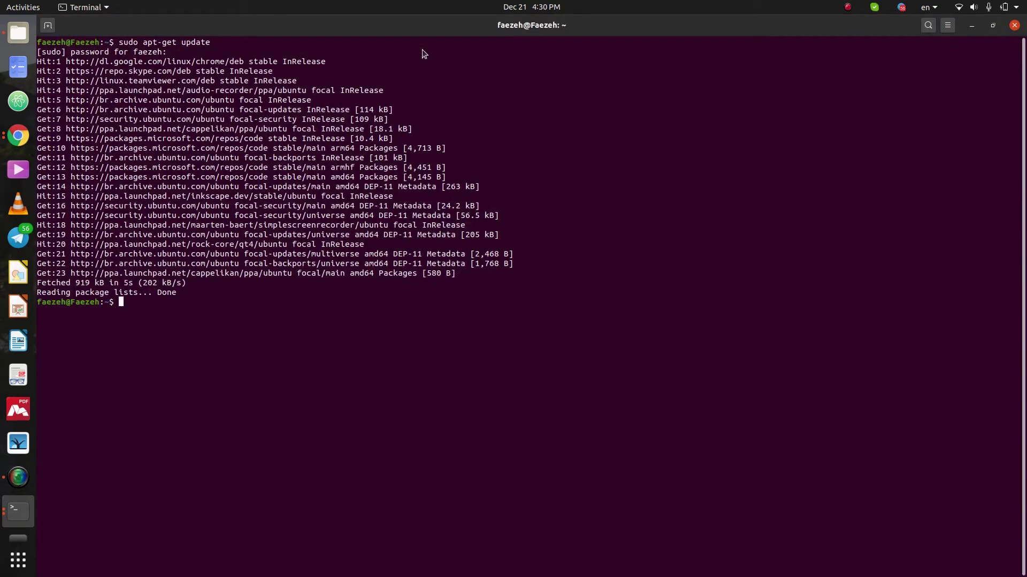
{"action": "type", "text": "sudo apt-get install codeblocks"}
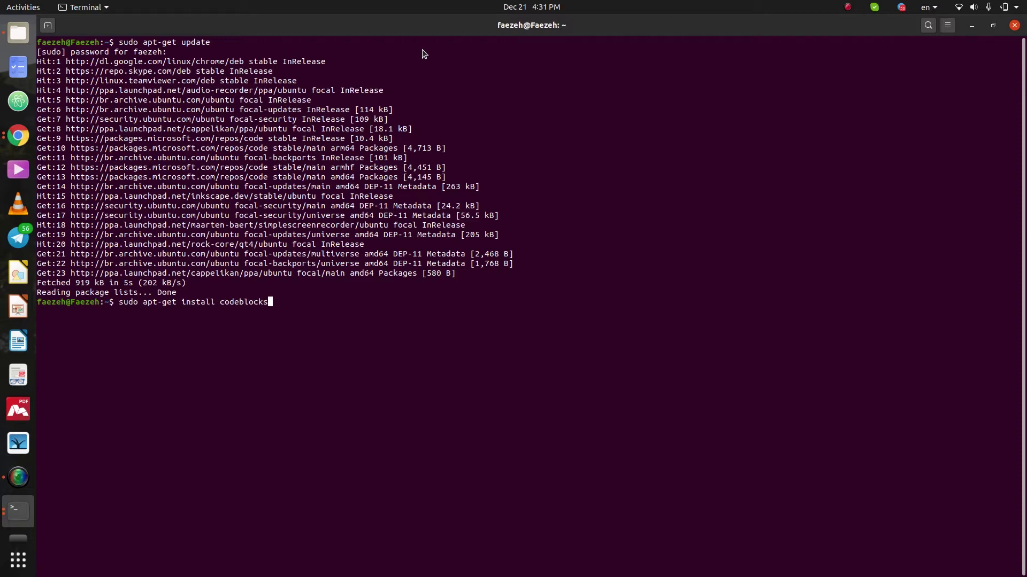
{"action": "key", "text": "Return"}
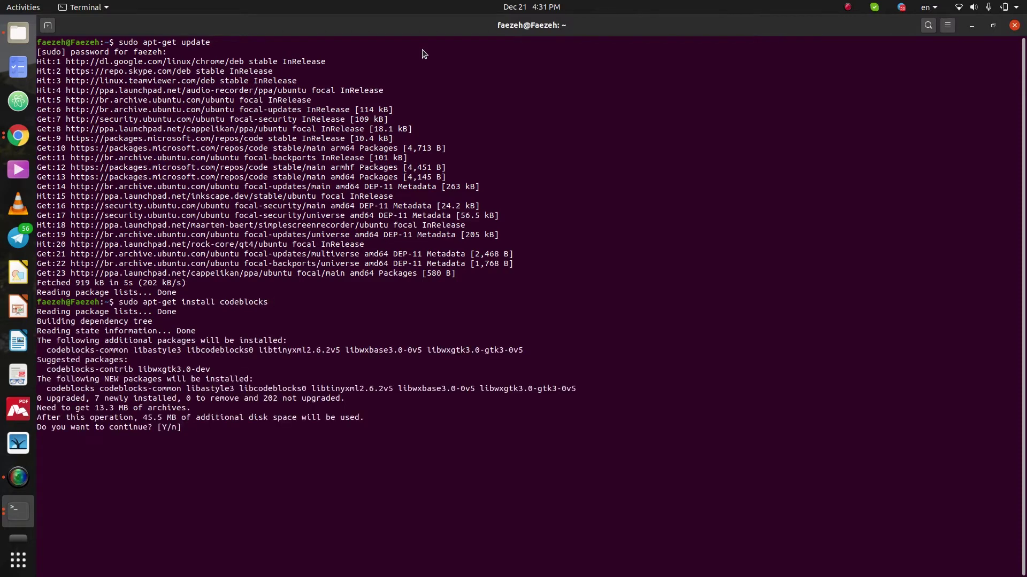
{"action": "type", "text": "y"}
{"action": "key", "text": "Return"}
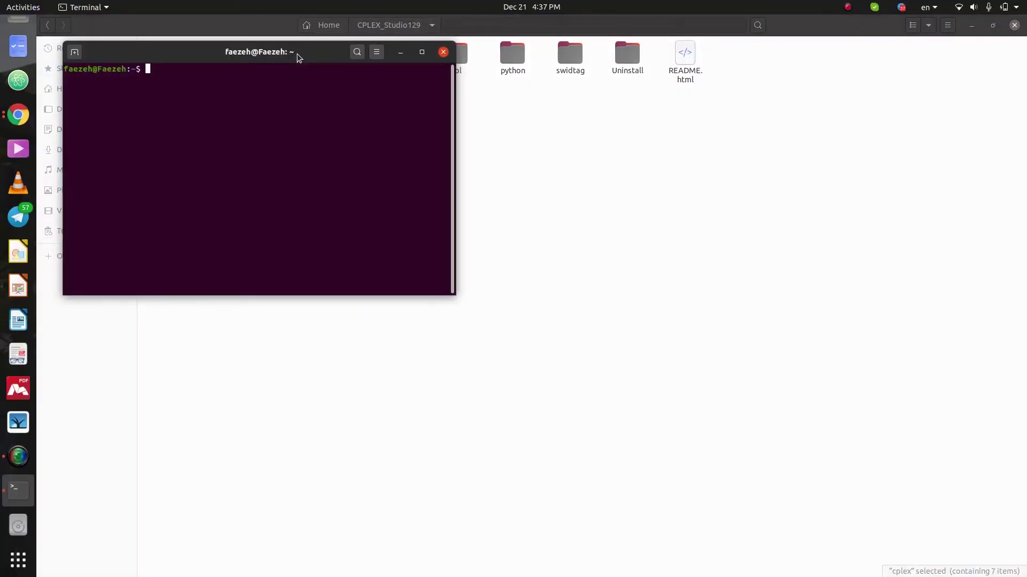
Step: Run sudo apt-get install build-essential, which reports it is already the newest version
{"action": "type", "text": "sudo apt-get install buil"}
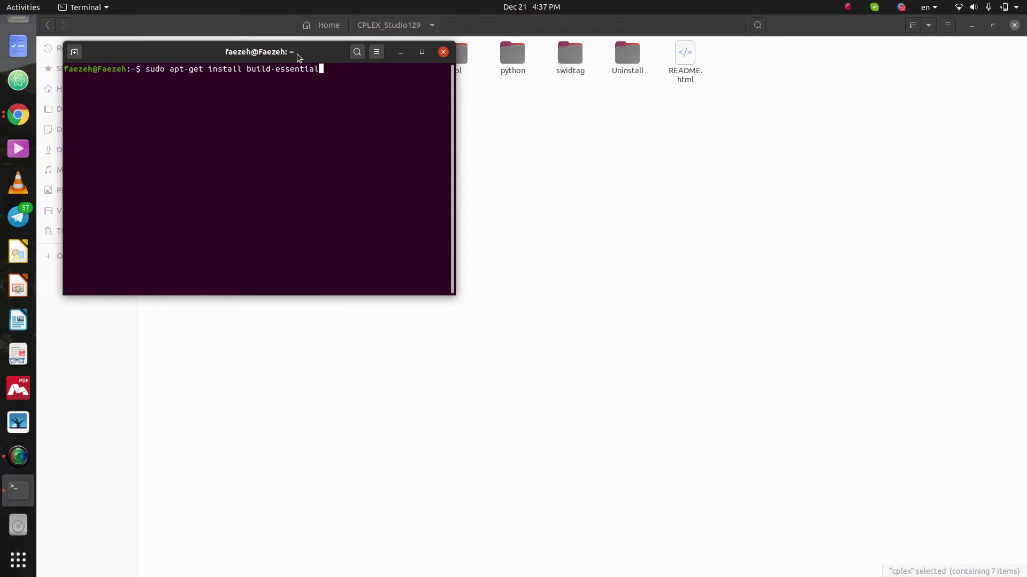
{"action": "type", "text": "d-essential"}
{"action": "key", "text": "Return"}
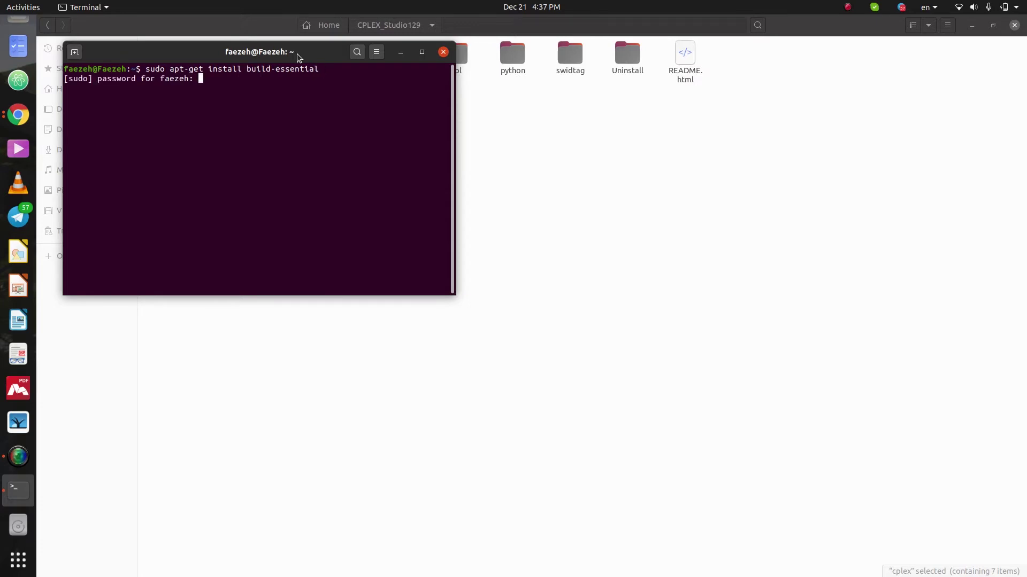
{"action": "key", "text": "Return"}
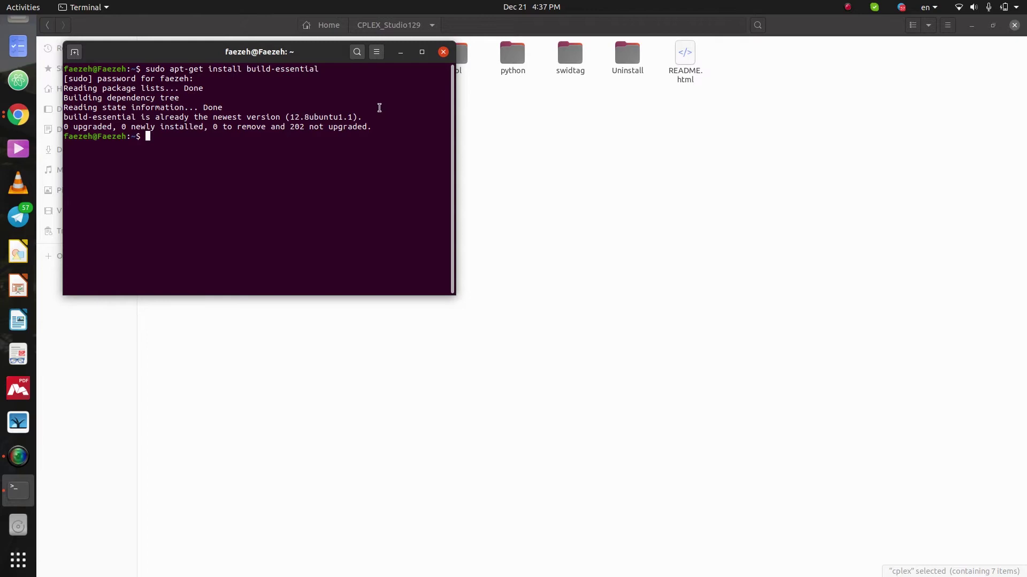
Step: Rerun sudo apt-get update and maximize the terminal
{"action": "type", "text": "sudo apt-get upate"}
{"action": "key", "text": "BackSpace"}
{"action": "key", "text": "BackSpace"}
{"action": "key", "text": "BackSpace"}
{"action": "type", "text": "date"}
{"action": "key", "text": "Return"}
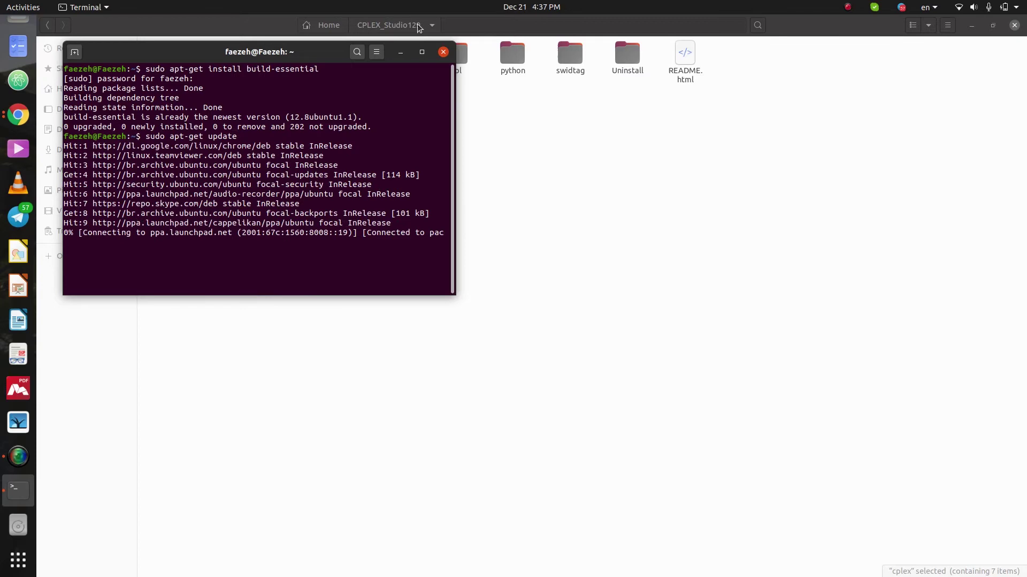
{"action": "left_click", "coordinate": [421, 48]}
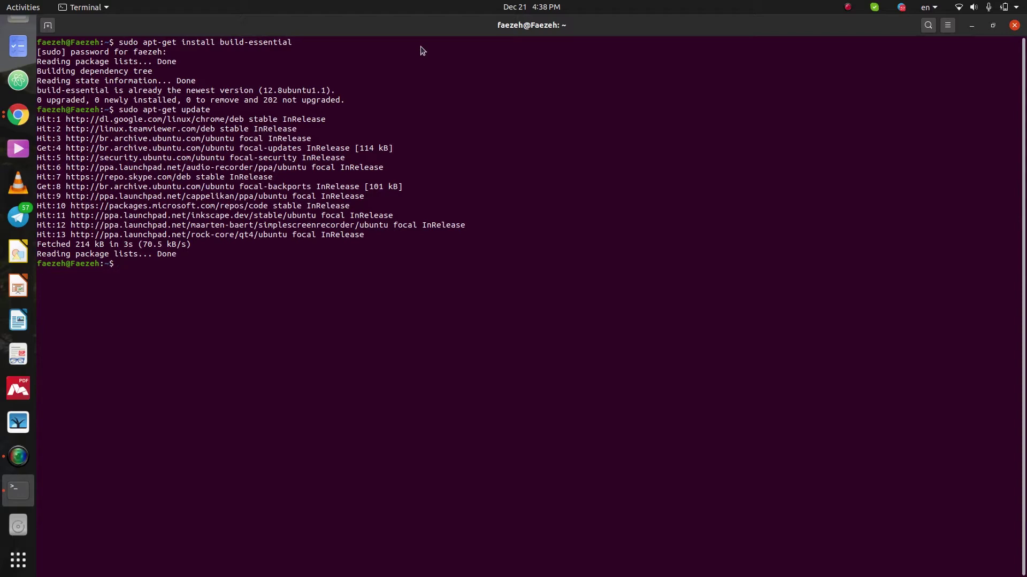
Step: Close the terminal and browse into opl/oplide in Files, showing the oplide folder's actions
{"action": "left_click", "coordinate": [1014, 25]}
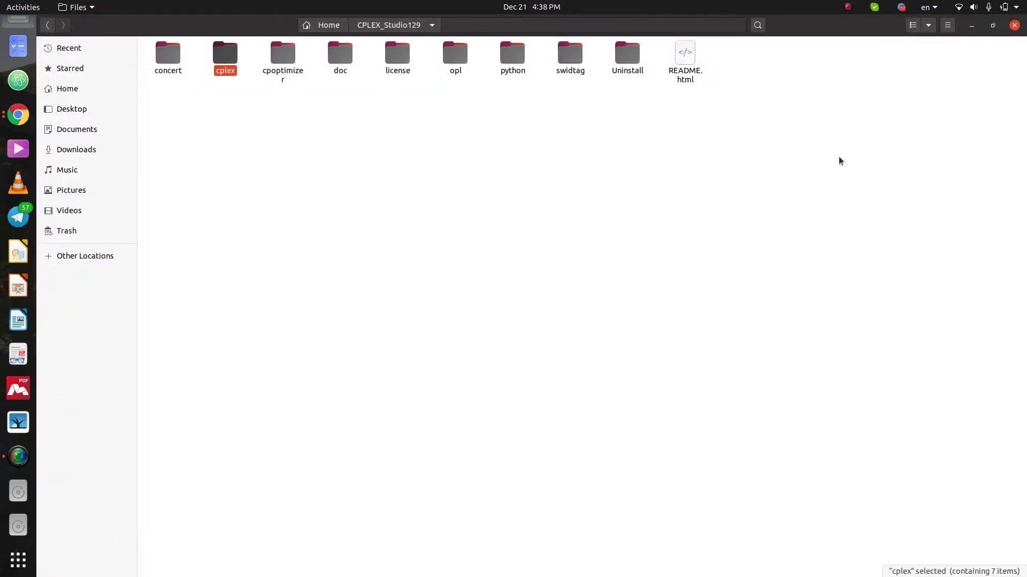
{"action": "key", "text": "ctrl+alt+t"}
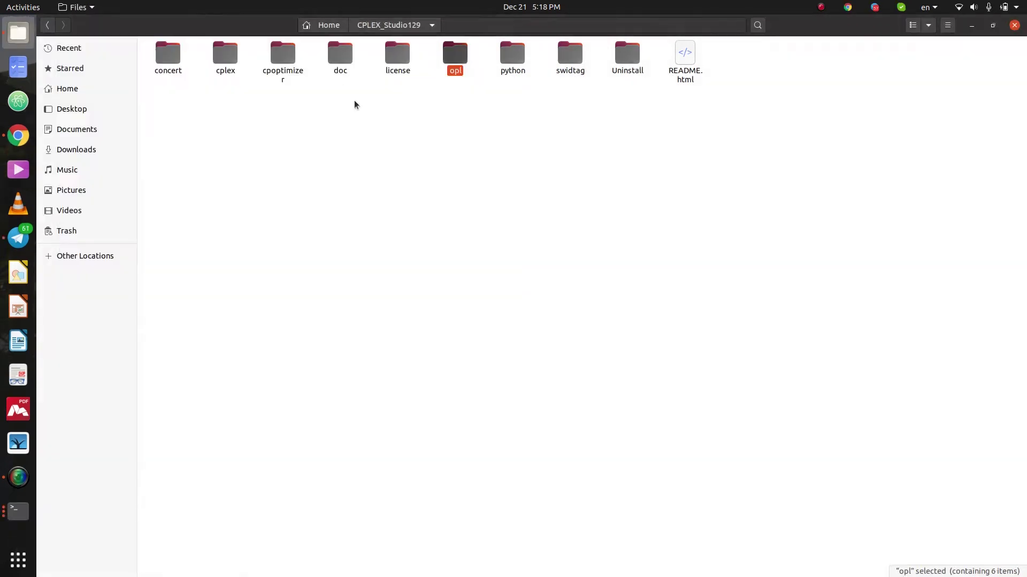
{"action": "left_click", "coordinate": [425, 138]}
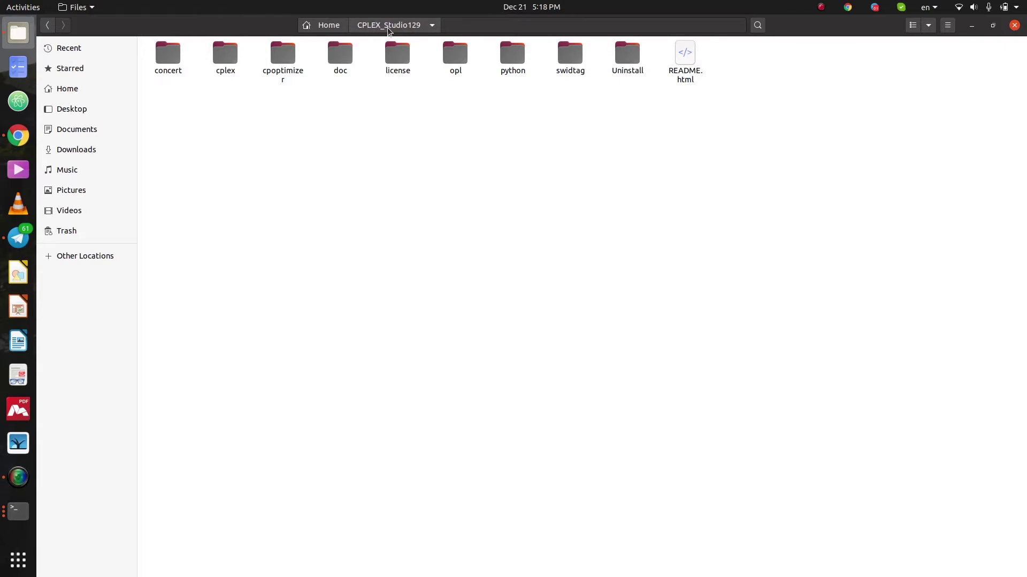
{"action": "double_click", "coordinate": [451, 60]}
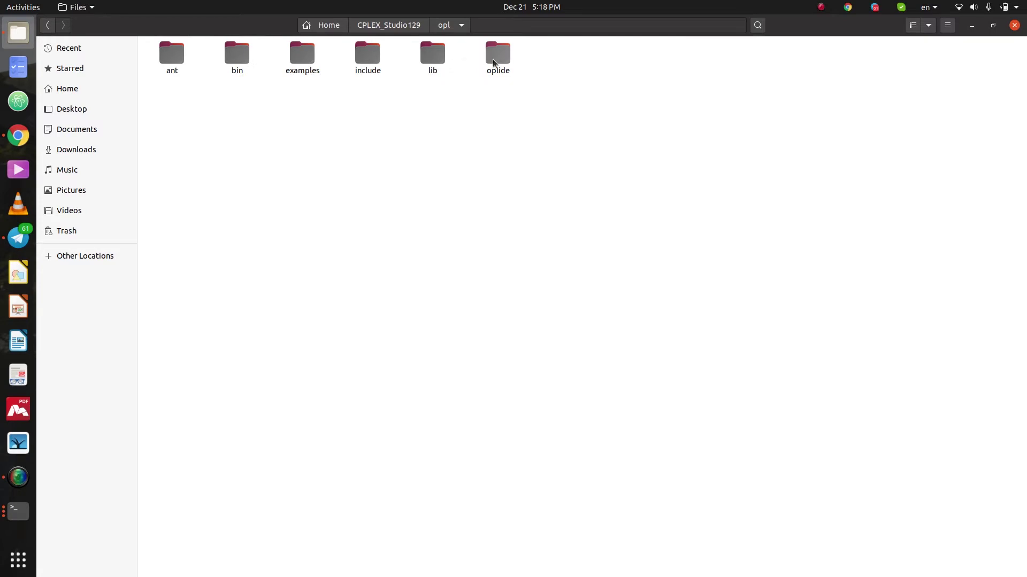
{"action": "double_click", "coordinate": [496, 56]}
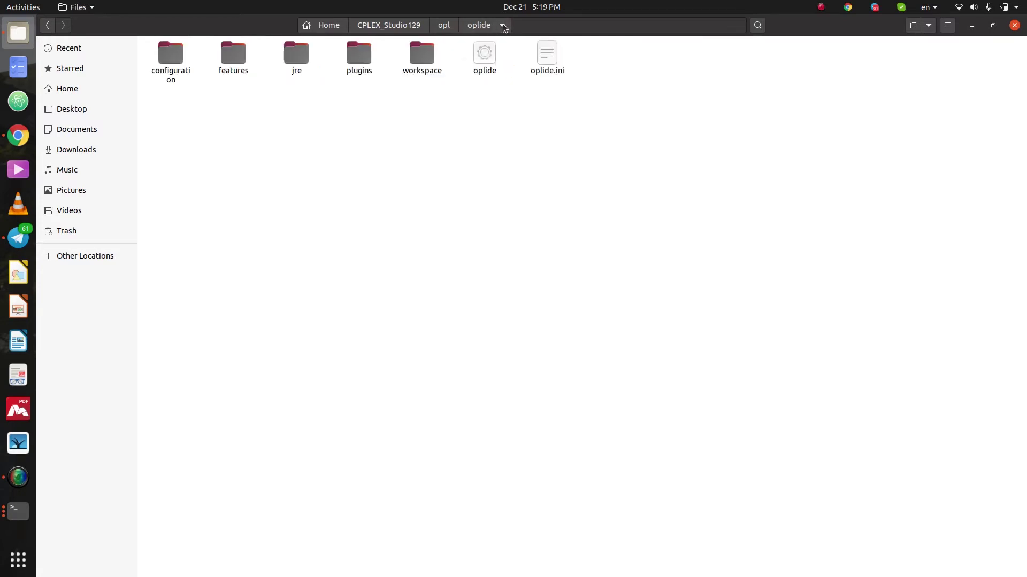
{"action": "left_click", "coordinate": [503, 24]}
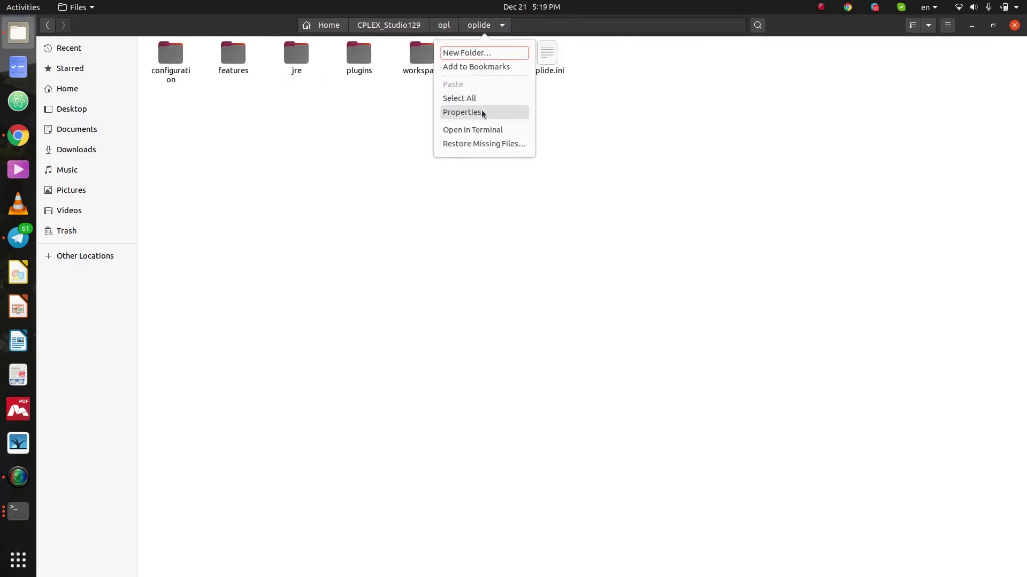
Step: Launch CPLEX Studio by running ./oplide in a terminal inside the oplide folder
{"action": "left_click", "coordinate": [486, 130]}
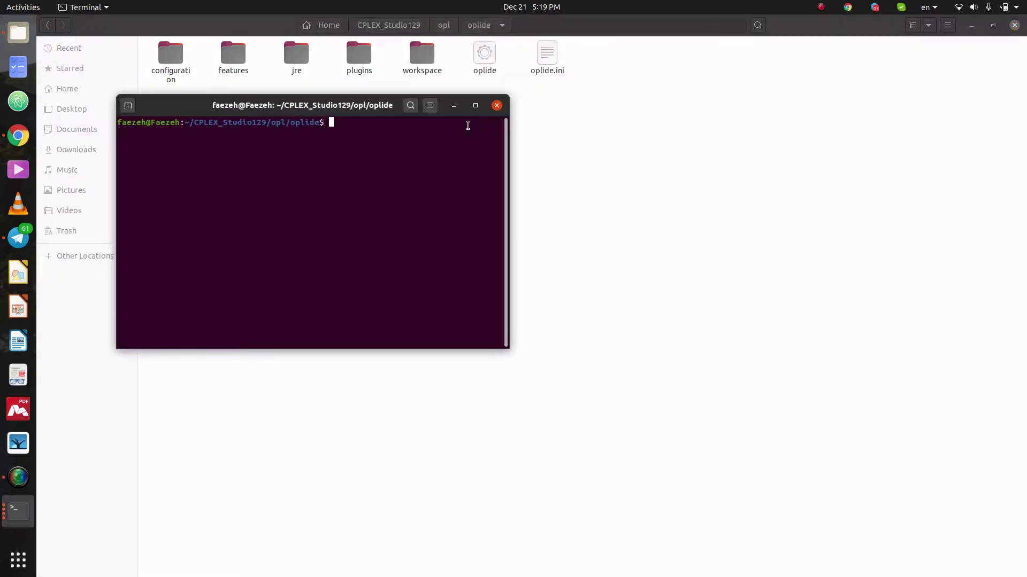
{"action": "type", "text": "./ opide"}
{"action": "key", "text": "Left"}
{"action": "key", "text": "Left"}
{"action": "key", "text": "Left"}
{"action": "type", "text": "l"}
{"action": "key", "text": "Left"}
{"action": "key", "text": "Left"}
{"action": "key", "text": "BackSpace"}
{"action": "key", "text": "Right"}
{"action": "type", "text": ";"}
{"action": "key", "text": "BackSpace"}
{"action": "type", "text": "l"}
{"action": "key", "text": "Return"}
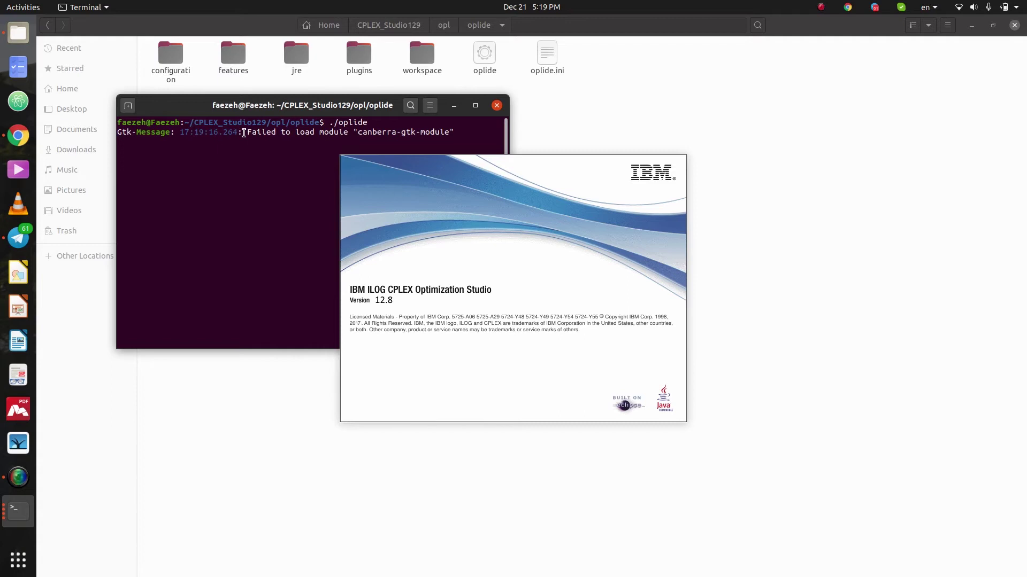
Step: Copy the 'Failed to load module "canberra-gtk-module"' error text
{"action": "triple_click", "coordinate": [356, 132]}
{"action": "left_click", "coordinate": [452, 133]}
{"action": "left_click_drag", "start_coordinate": [454, 133], "coordinate": [246, 132]}
{"action": "right_click", "coordinate": [253, 132]}
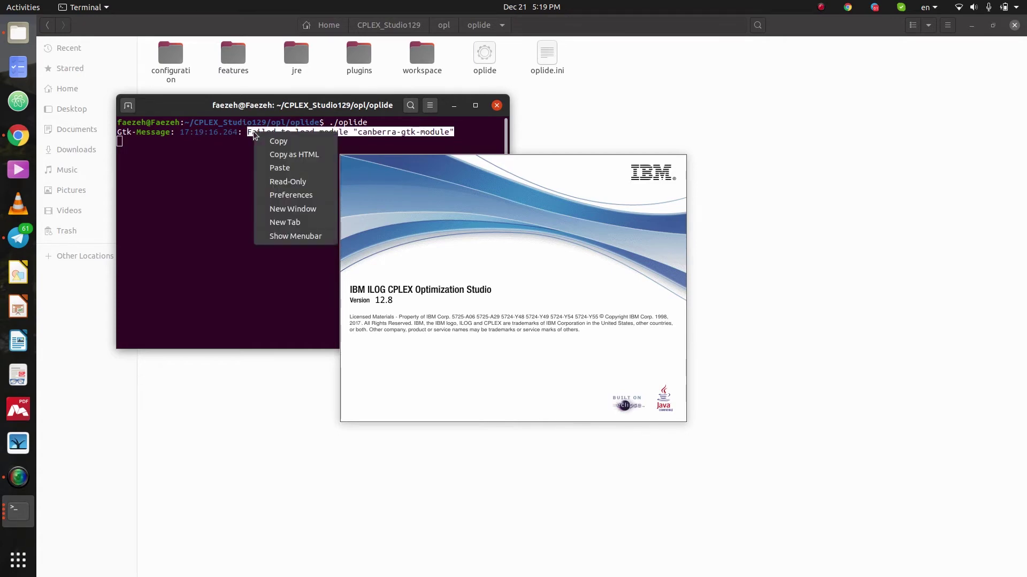
{"action": "left_click", "coordinate": [267, 140]}
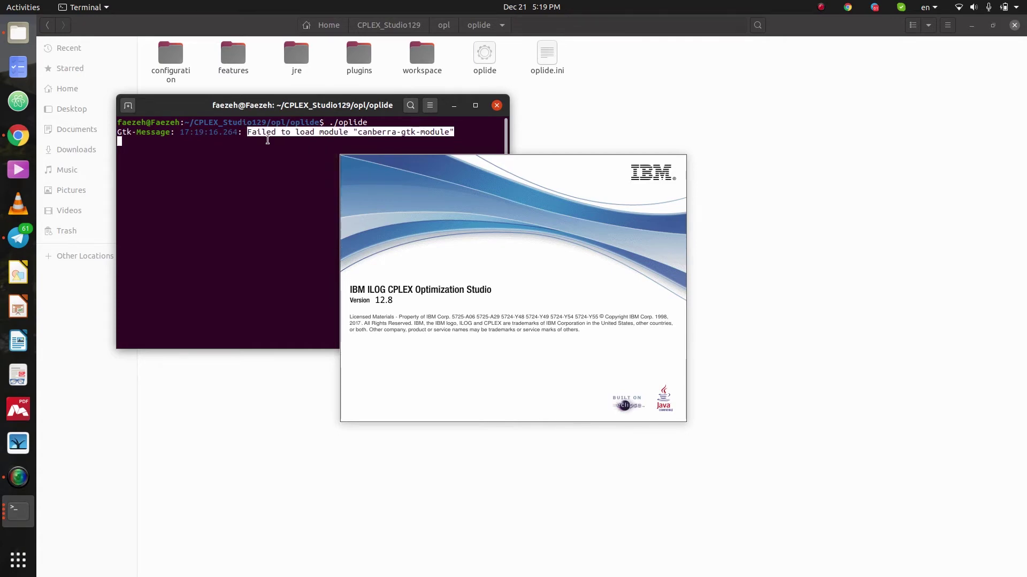
Step: Search the pasted canberra-gtk-module error in Chrome and open the Ask Ubuntu result
{"action": "left_click", "coordinate": [18, 136]}
{"action": "left_click", "coordinate": [623, 41]}
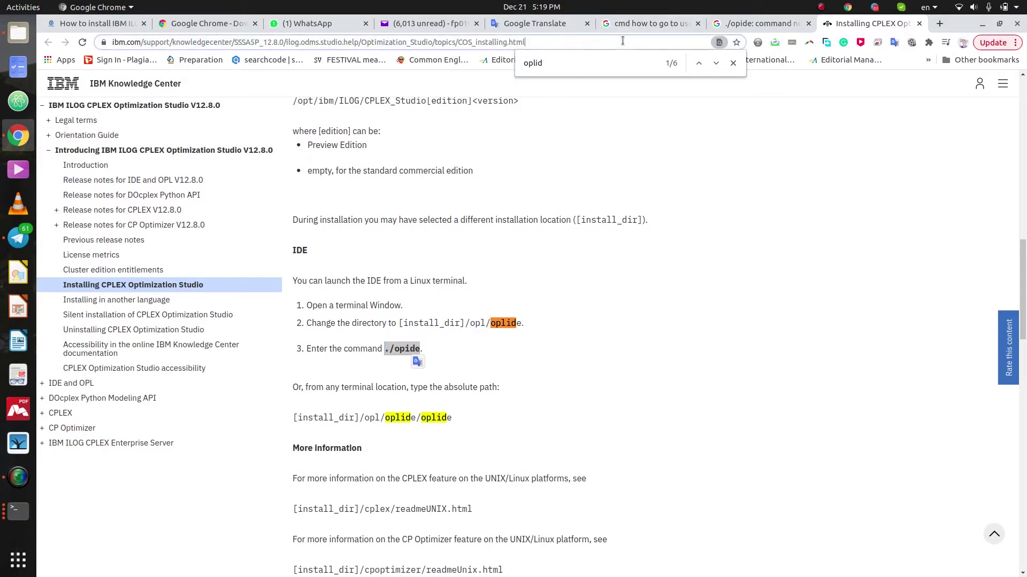
{"action": "key", "text": "ctrl+v"}
{"action": "key", "text": "Return"}
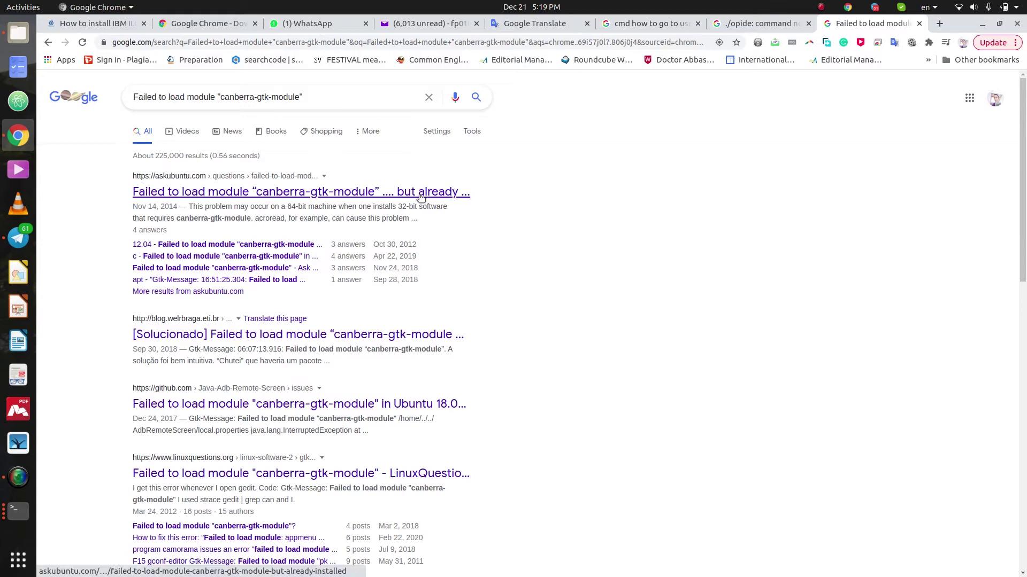
{"action": "left_click", "coordinate": [421, 197]}
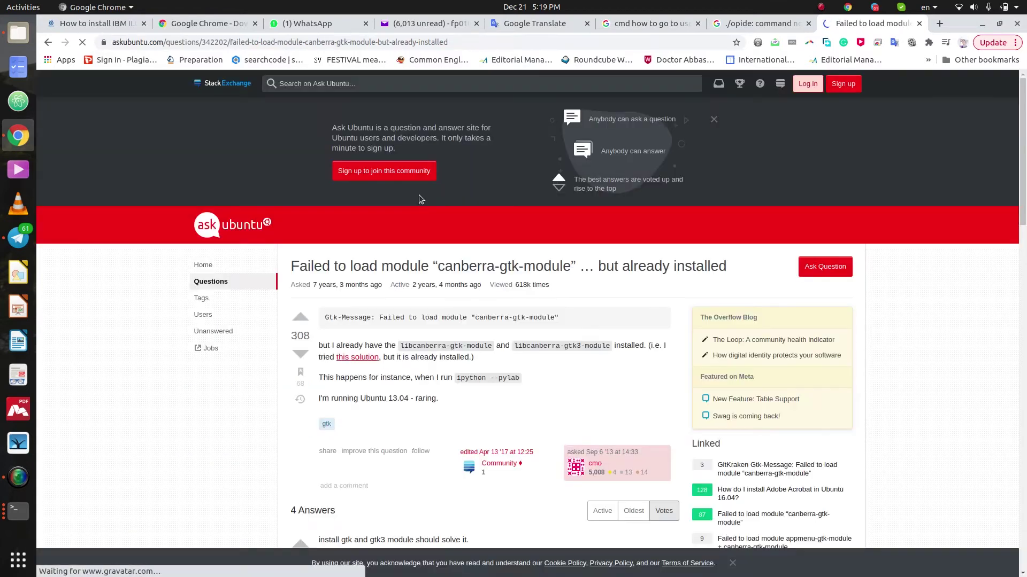
Step: Copy the fix command sudo apt-get install libcanberra-gtk* from the Ask Ubuntu answer
{"action": "scroll", "coordinate": [533, 387], "scroll_direction": "down", "scroll_amount": 3}
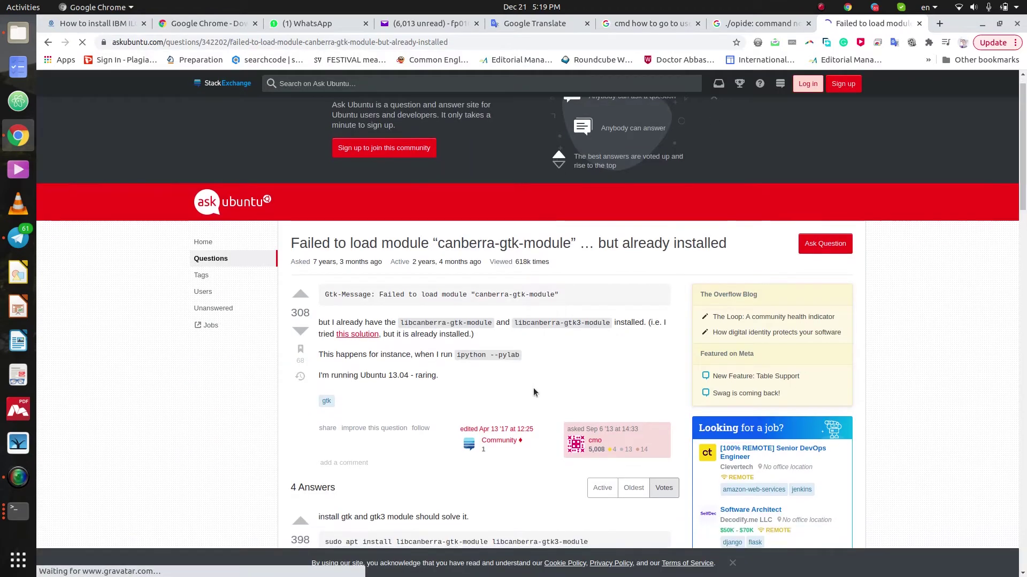
{"action": "scroll", "coordinate": [534, 387], "scroll_direction": "down", "scroll_amount": 5}
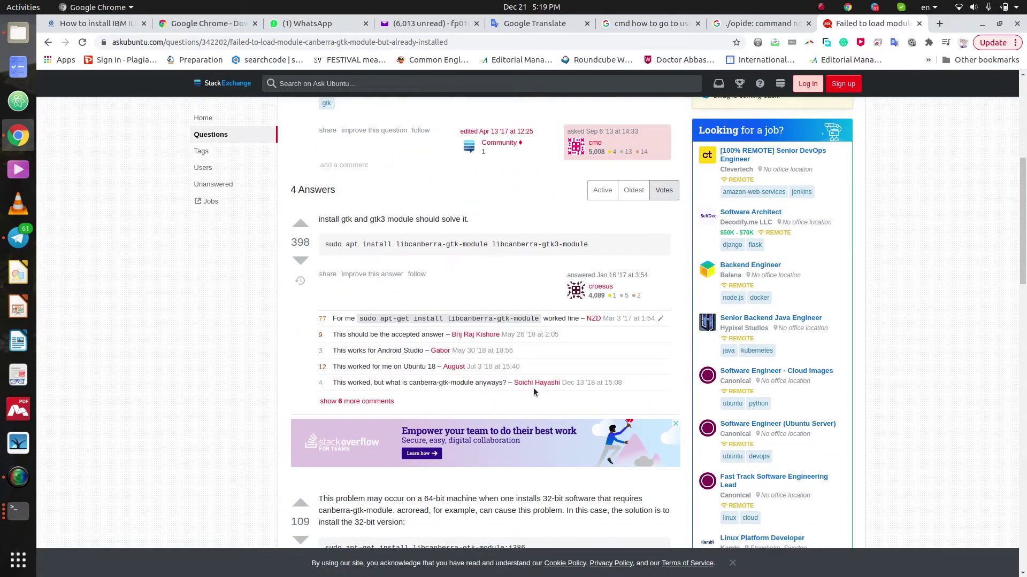
{"action": "scroll", "coordinate": [533, 388], "scroll_direction": "down", "scroll_amount": 3}
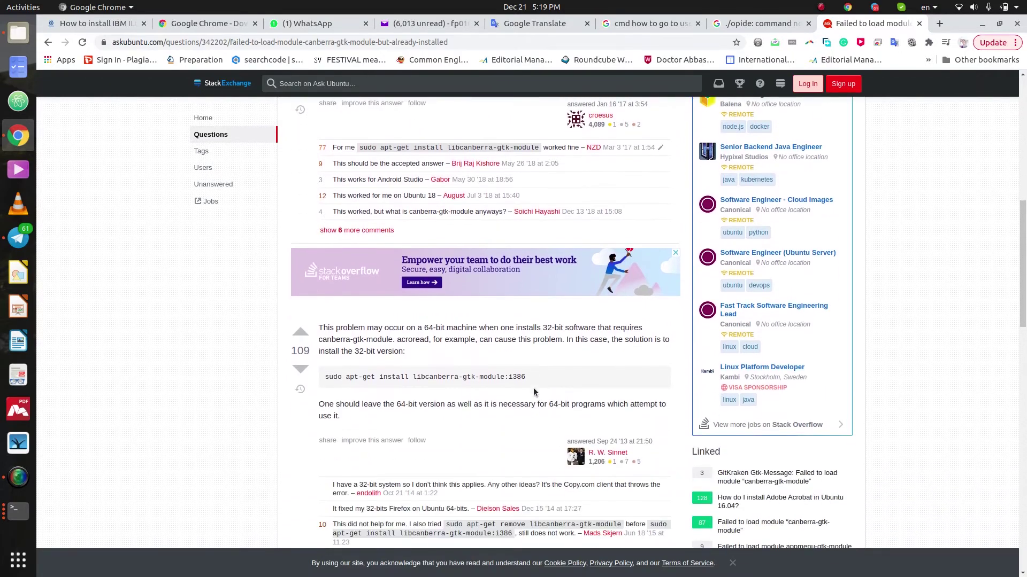
{"action": "scroll", "coordinate": [534, 392], "scroll_direction": "down", "scroll_amount": 6}
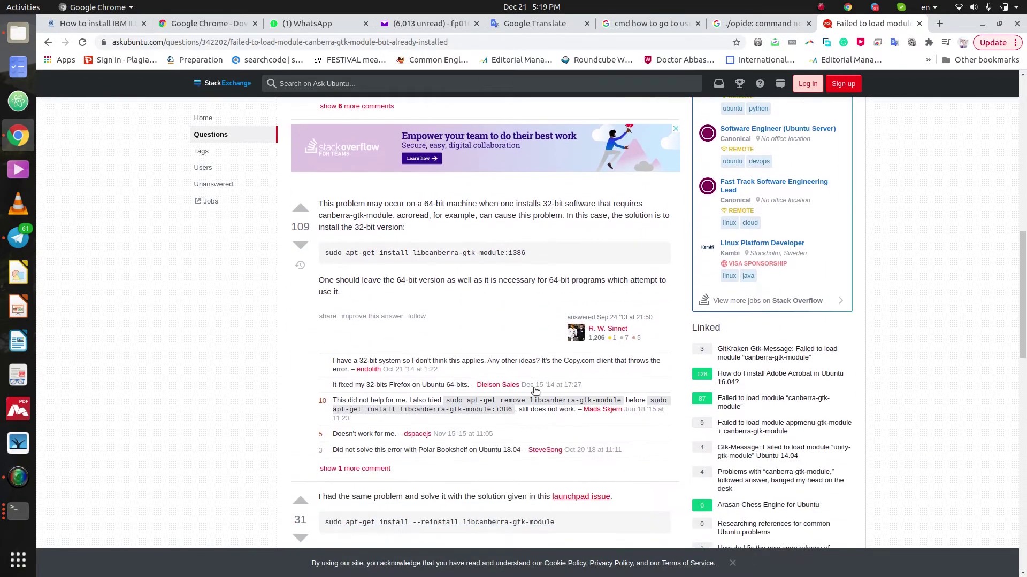
{"action": "scroll", "coordinate": [533, 392], "scroll_direction": "down", "scroll_amount": 3}
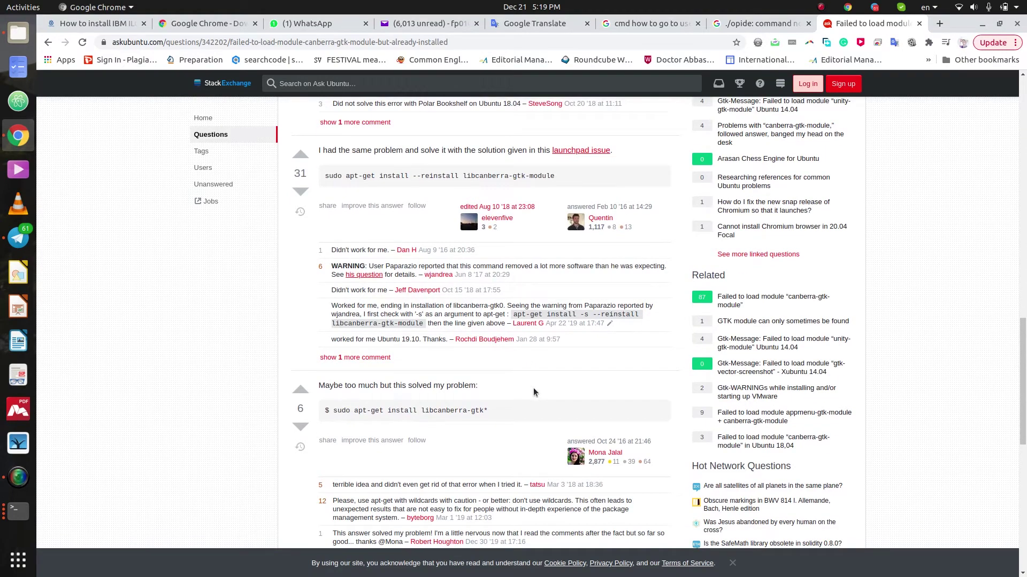
{"action": "scroll", "coordinate": [534, 392], "scroll_direction": "down", "scroll_amount": 3}
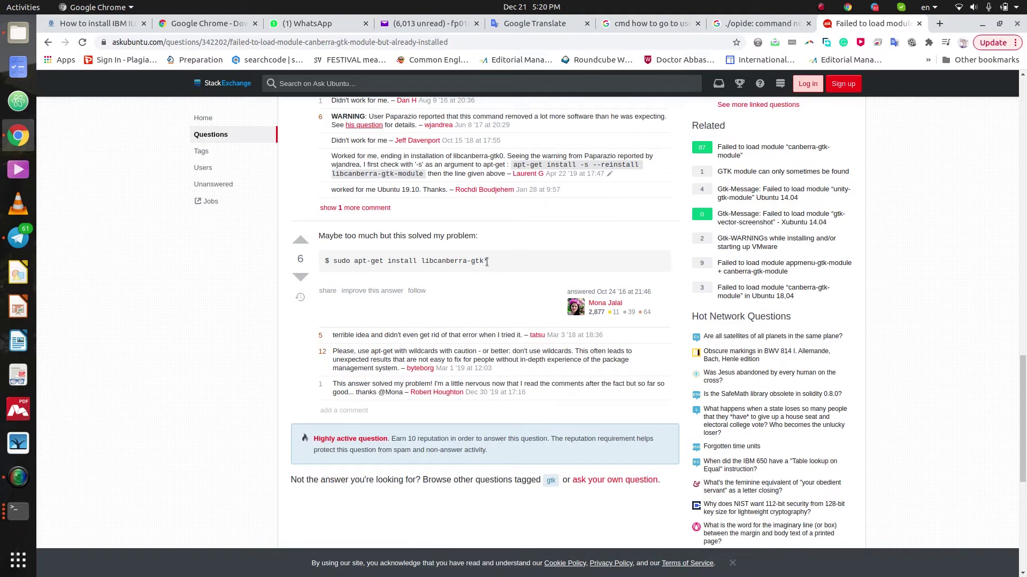
{"action": "left_click_drag", "start_coordinate": [487, 262], "coordinate": [332, 262]}
{"action": "right_click", "coordinate": [344, 260]}
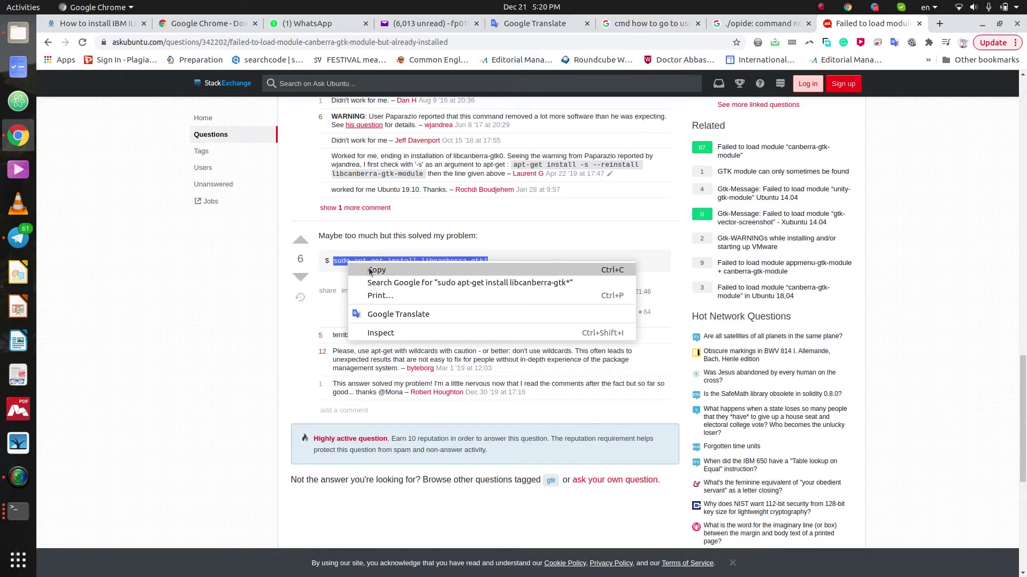
{"action": "left_click", "coordinate": [369, 272]}
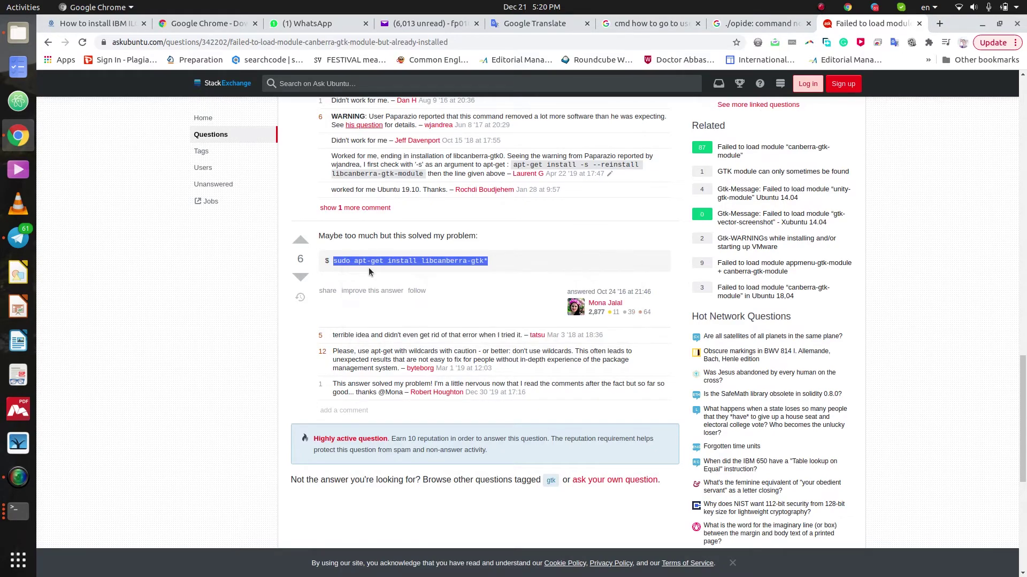
{"action": "right_click", "coordinate": [24, 512]}
Step: Quit all open terminal windows, confirming the close prompts
{"action": "left_click", "coordinate": [76, 555]}
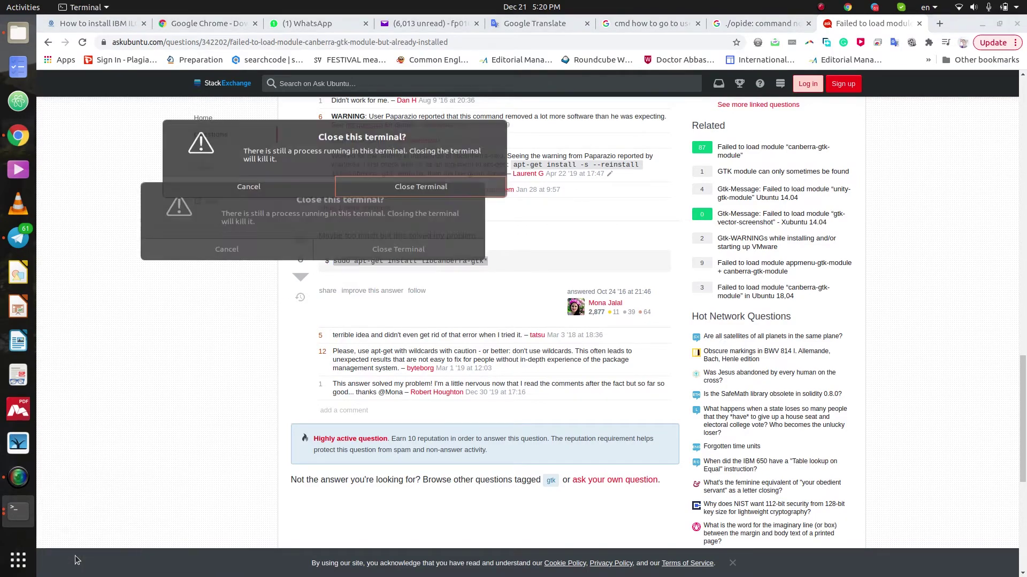
{"action": "left_click", "coordinate": [413, 194]}
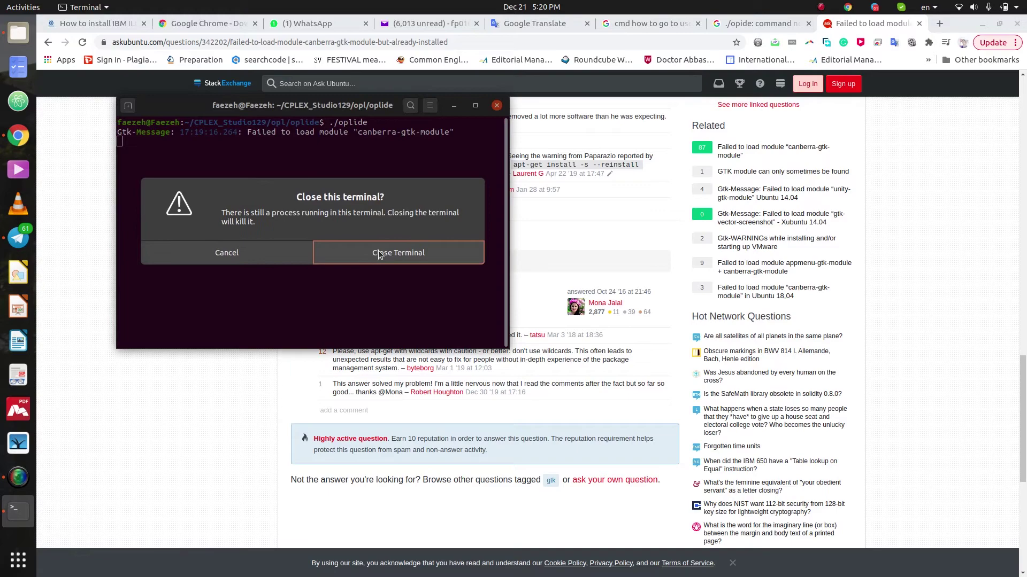
{"action": "left_click", "coordinate": [405, 252]}
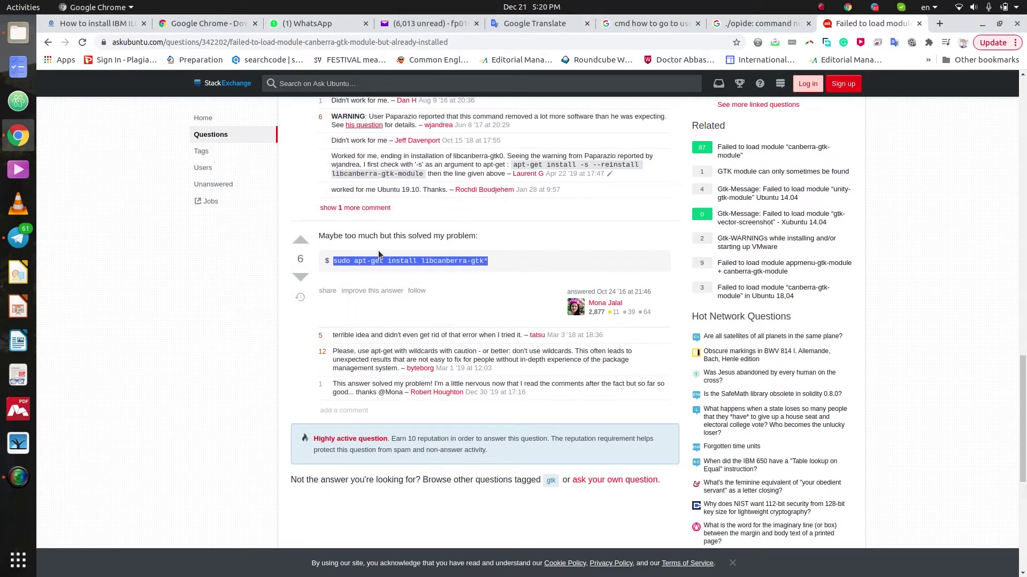
Step: Paste and run sudo apt-get install libcanberra-gtk* in a new terminal, confirming with y
{"action": "key", "text": "ctrl+alt+t"}
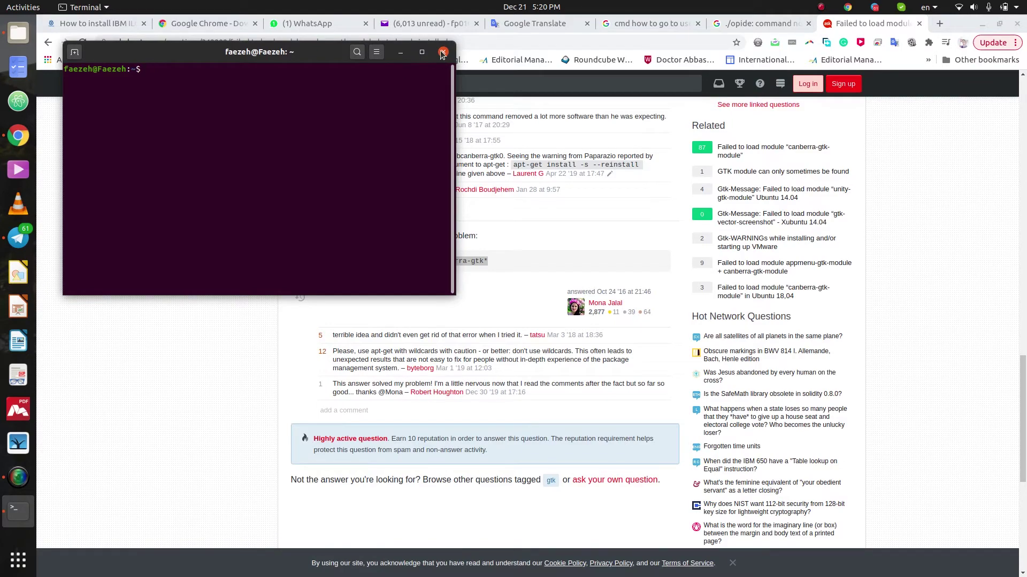
{"action": "right_click", "coordinate": [160, 68]}
{"action": "left_click", "coordinate": [197, 101]}
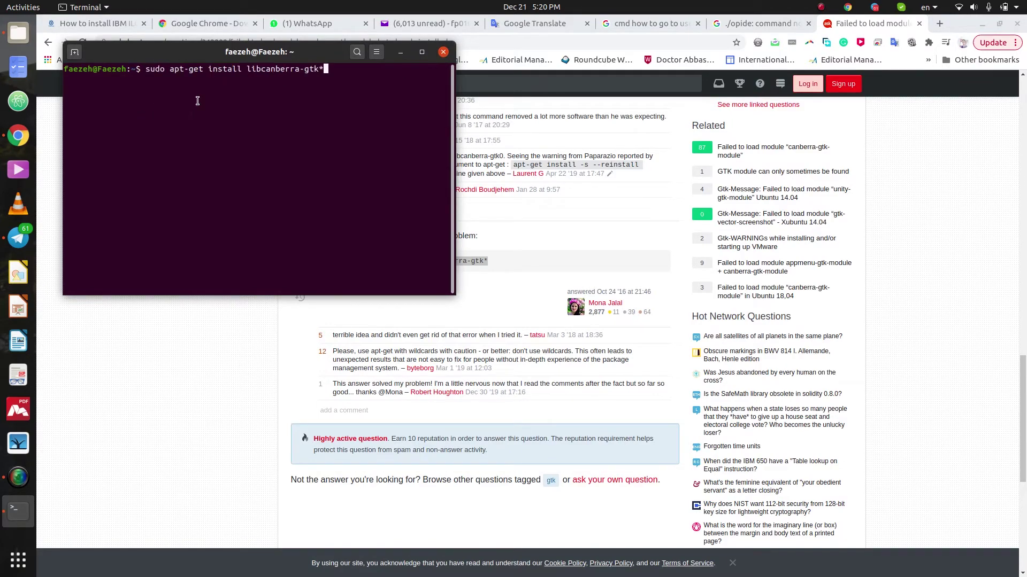
{"action": "key", "text": "Return"}
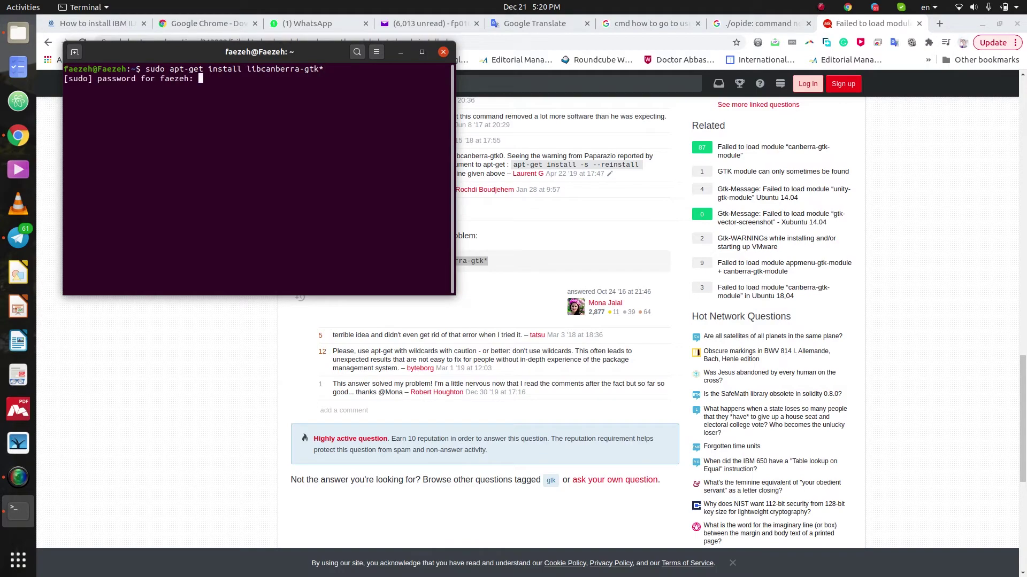
{"action": "key", "text": "Return"}
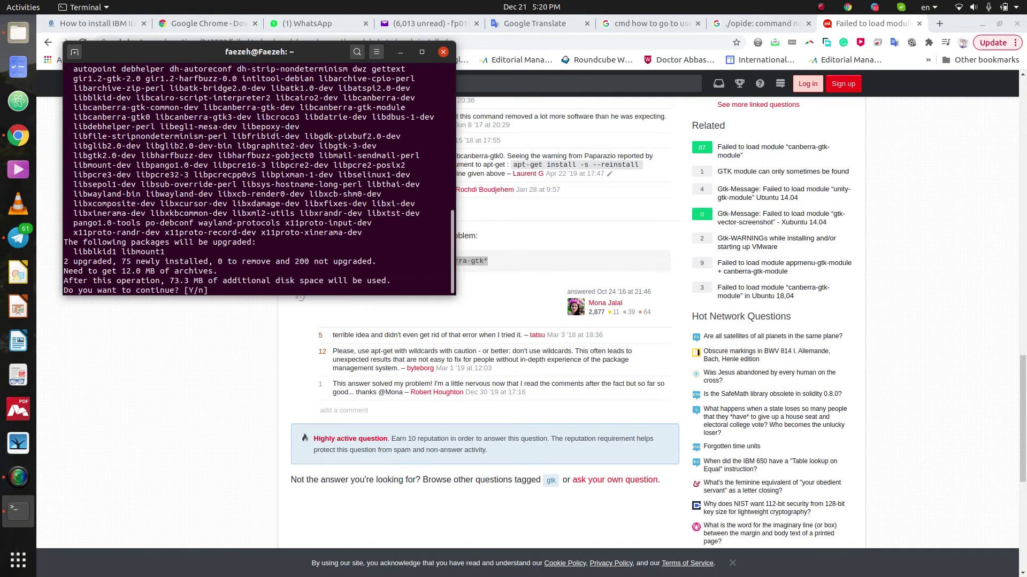
{"action": "type", "text": "y"}
{"action": "key", "text": "Return"}
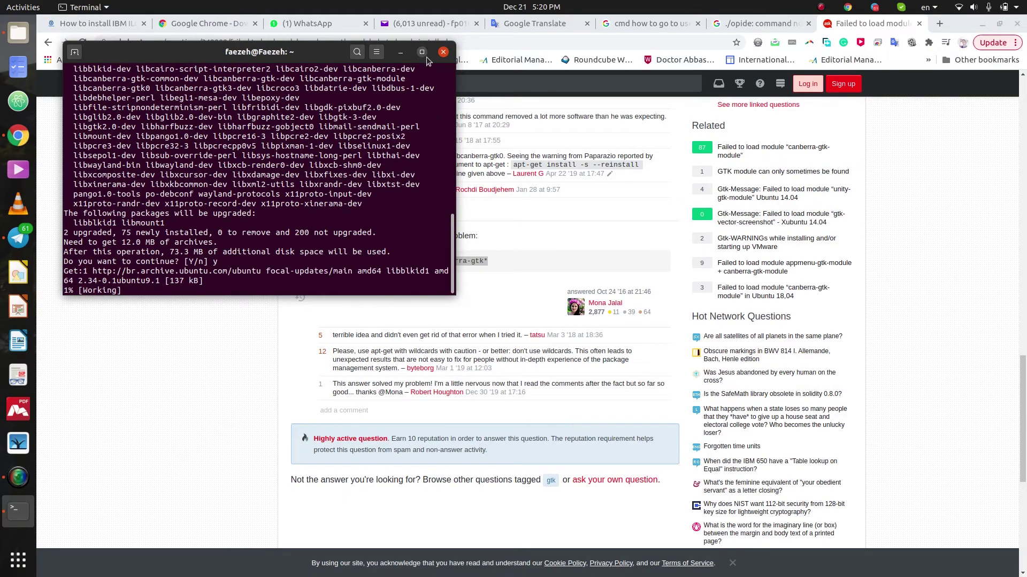
{"action": "left_click", "coordinate": [424, 54]}
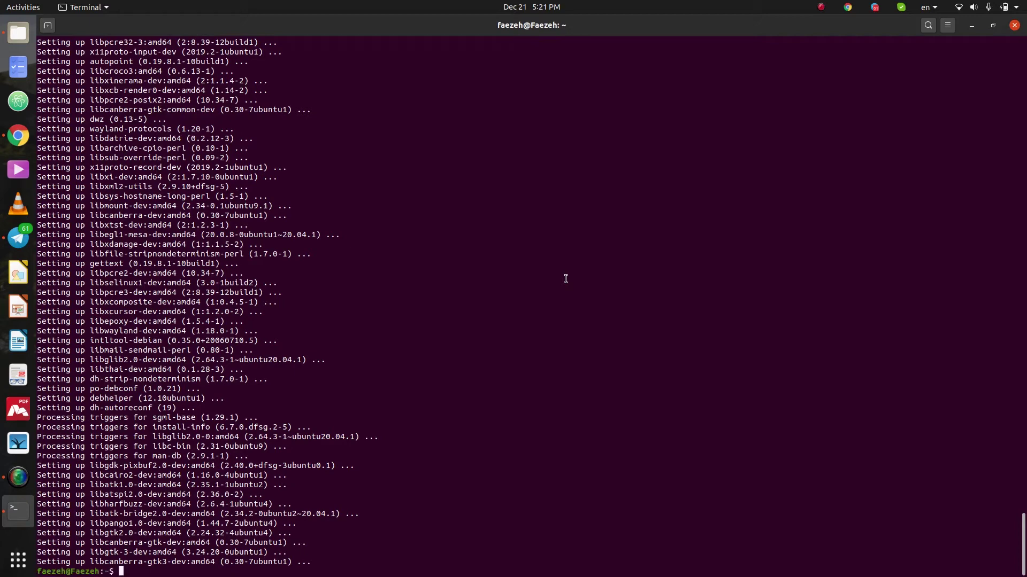
Step: Relaunch ./oplide from a terminal in the oplide folder and accept the suggested workspace
{"action": "left_click", "coordinate": [1015, 27]}
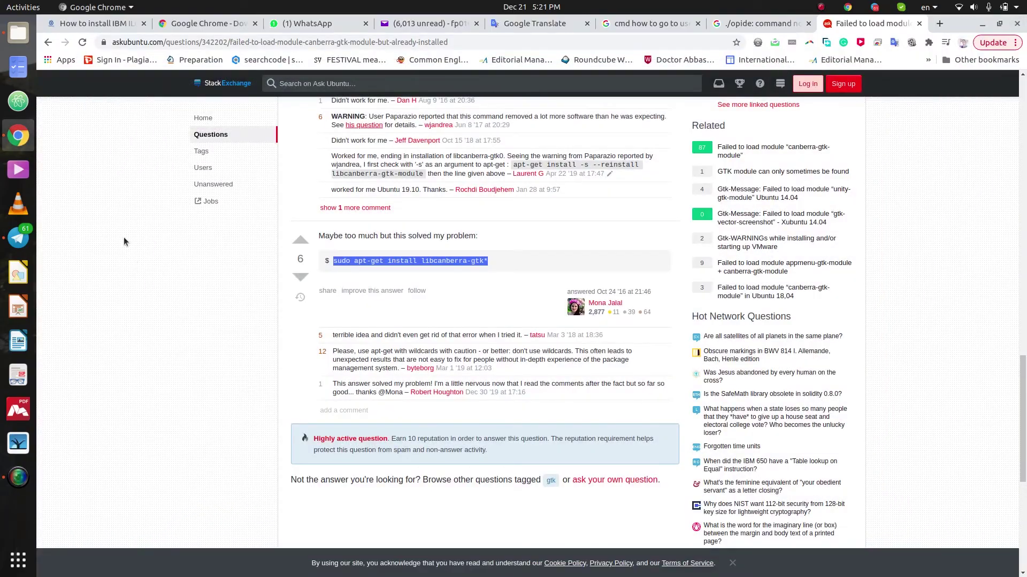
{"action": "left_click", "coordinate": [19, 34]}
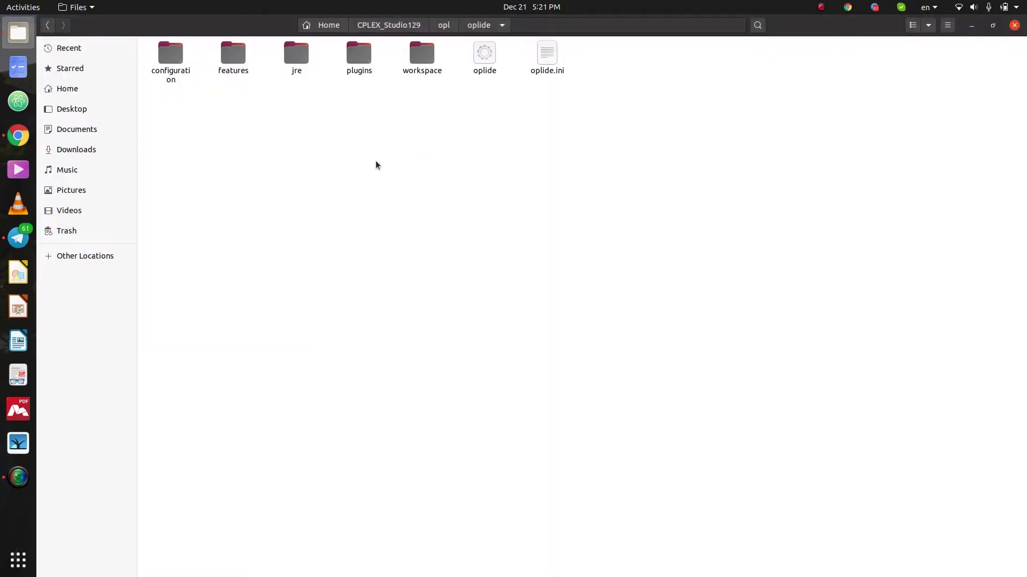
{"action": "left_click", "coordinate": [503, 28]}
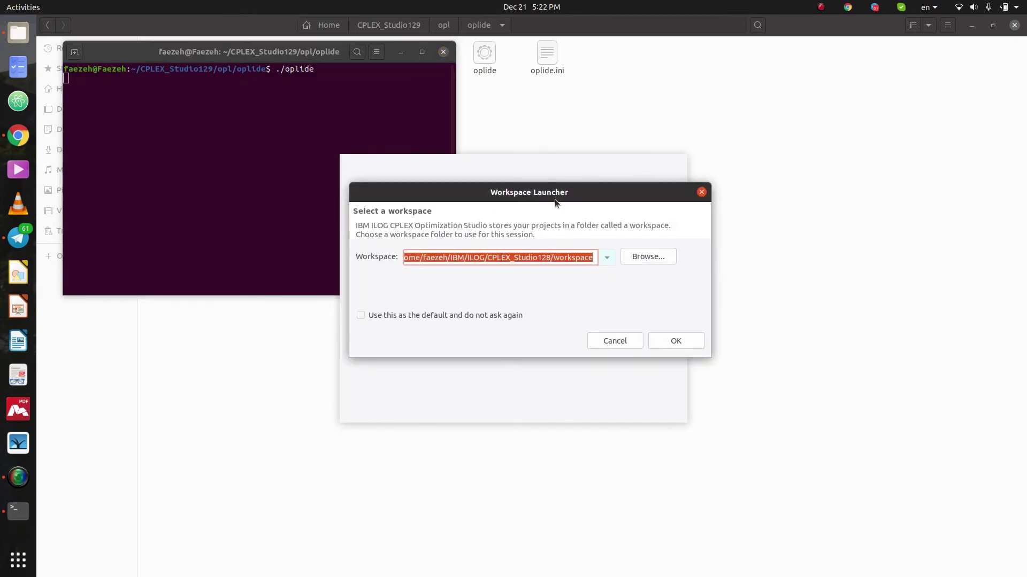
{"action": "left_click", "coordinate": [675, 339]}
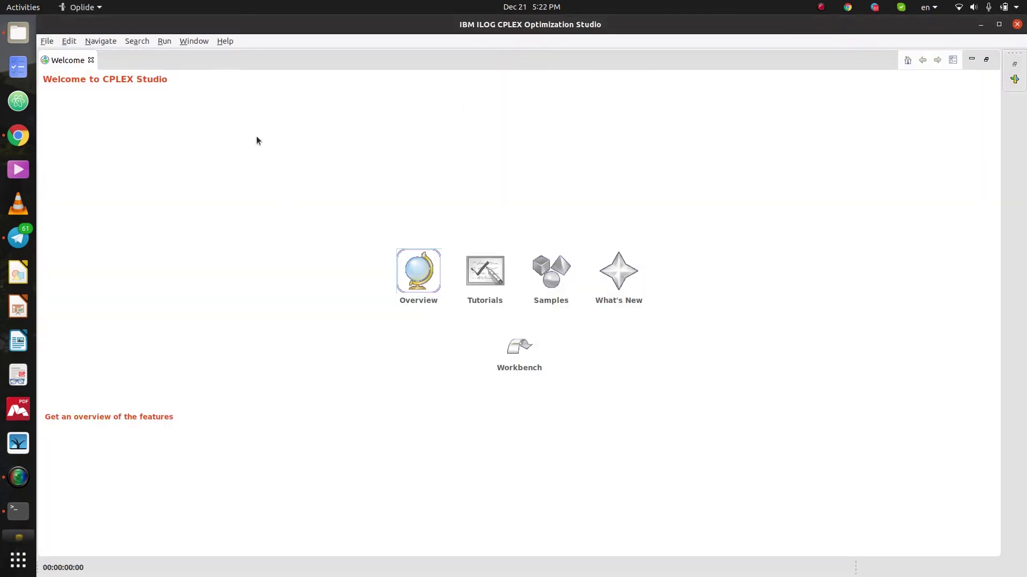
Step: Start a new project from the Examples > IBM ILOG OPL Examples wizard
{"action": "left_click", "coordinate": [46, 41]}
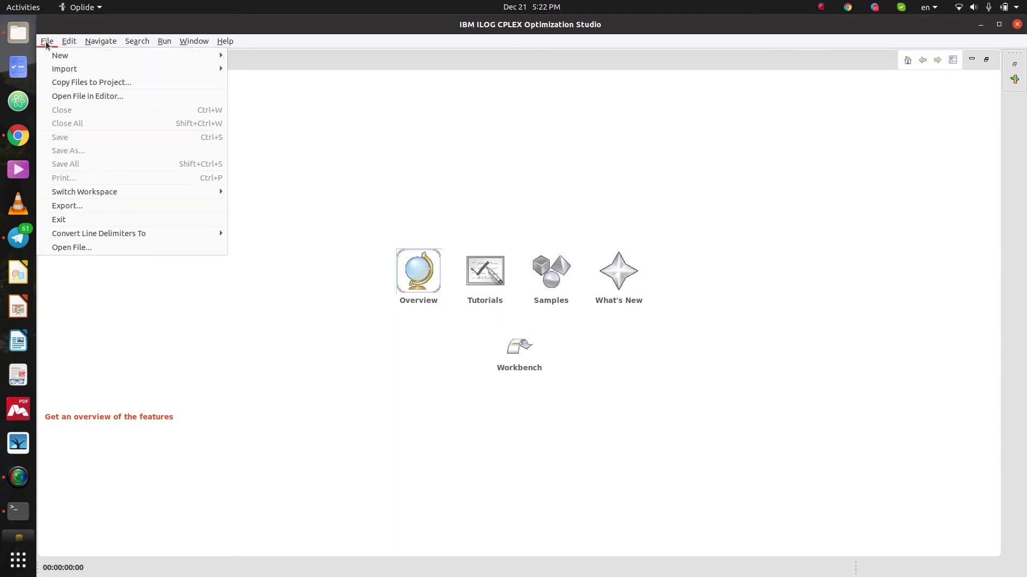
{"action": "mouse_move", "coordinate": [60, 55]}
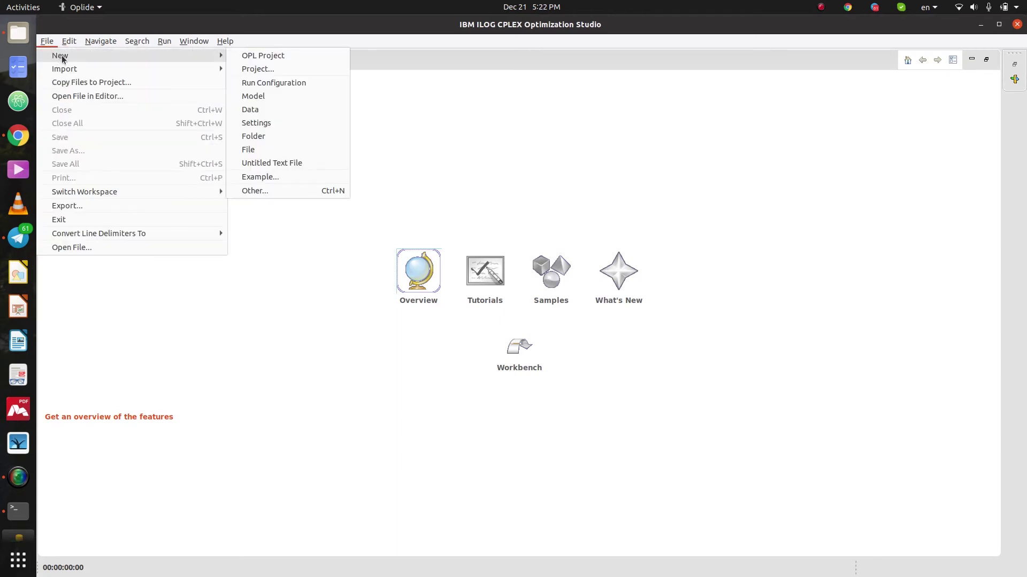
{"action": "left_click", "coordinate": [266, 69]}
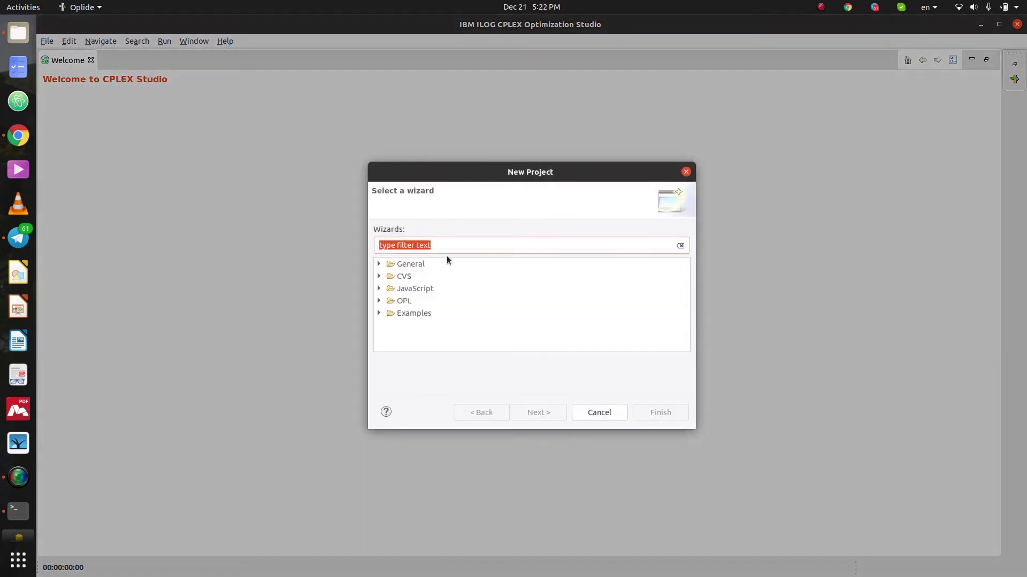
{"action": "left_click", "coordinate": [383, 319]}
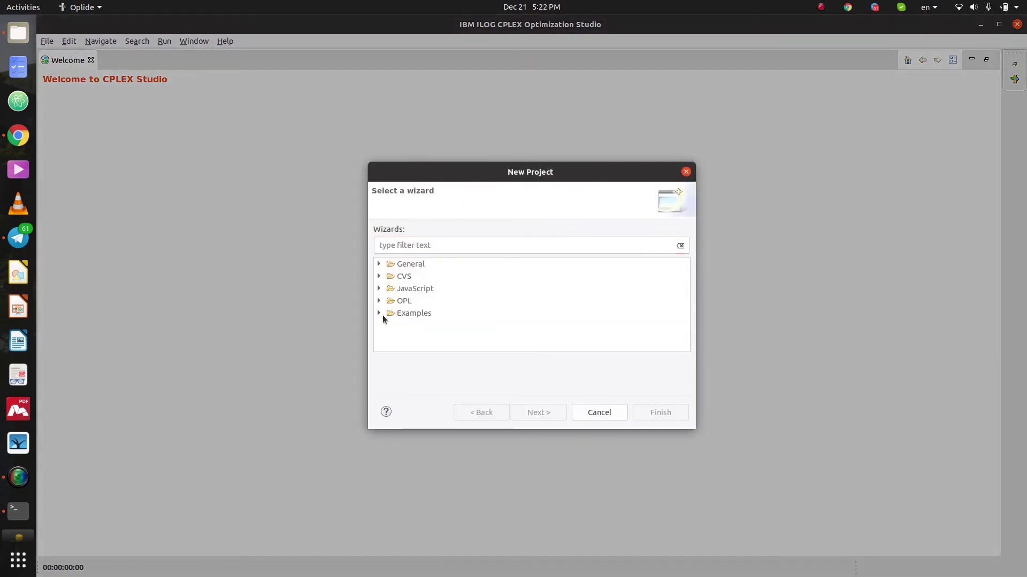
{"action": "left_click", "coordinate": [379, 314]}
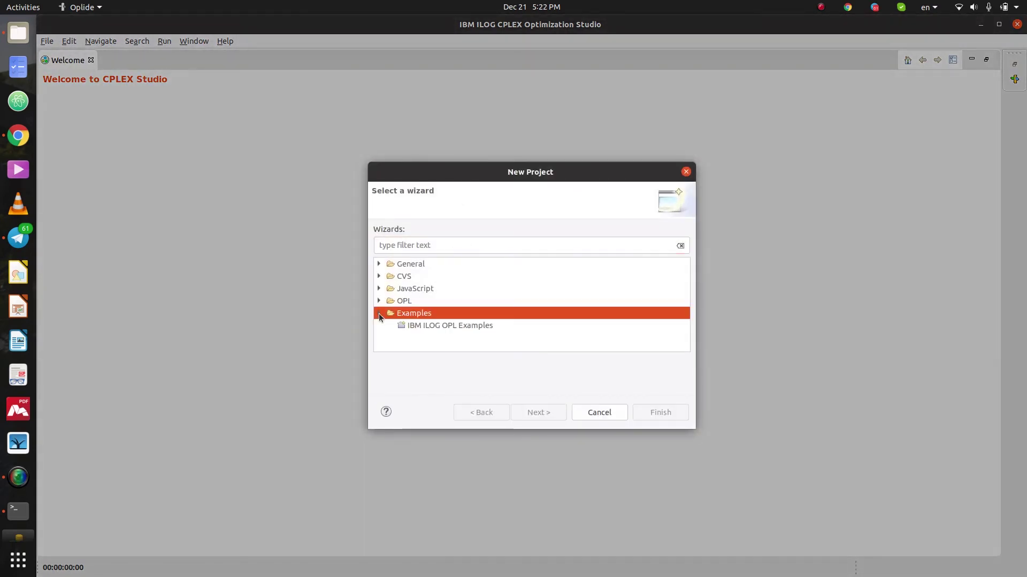
{"action": "left_click", "coordinate": [440, 326]}
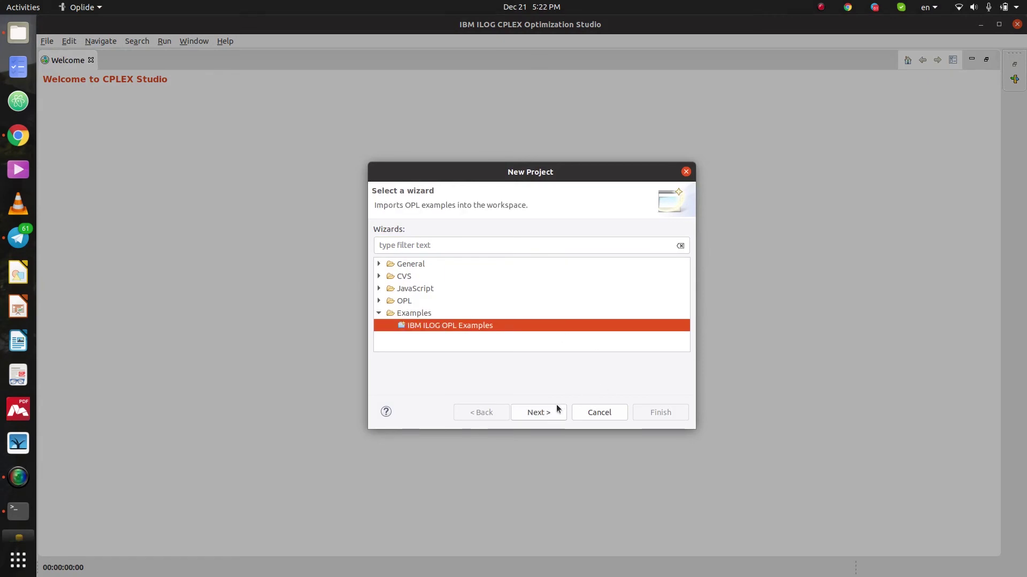
{"action": "left_click", "coordinate": [544, 410]}
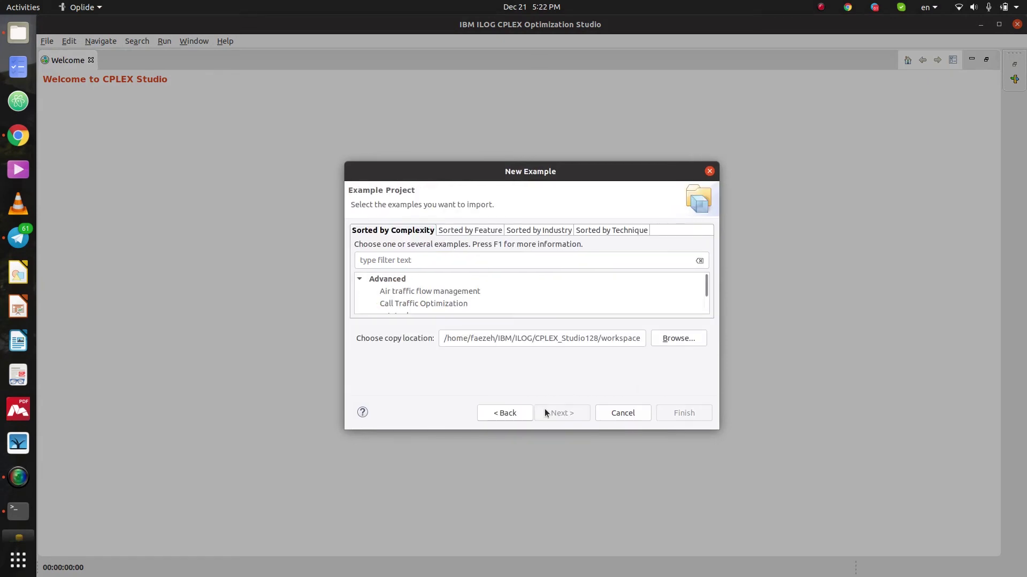
Step: Filter the example list for 'kn', select knapsack and finish the import
{"action": "left_click", "coordinate": [433, 260]}
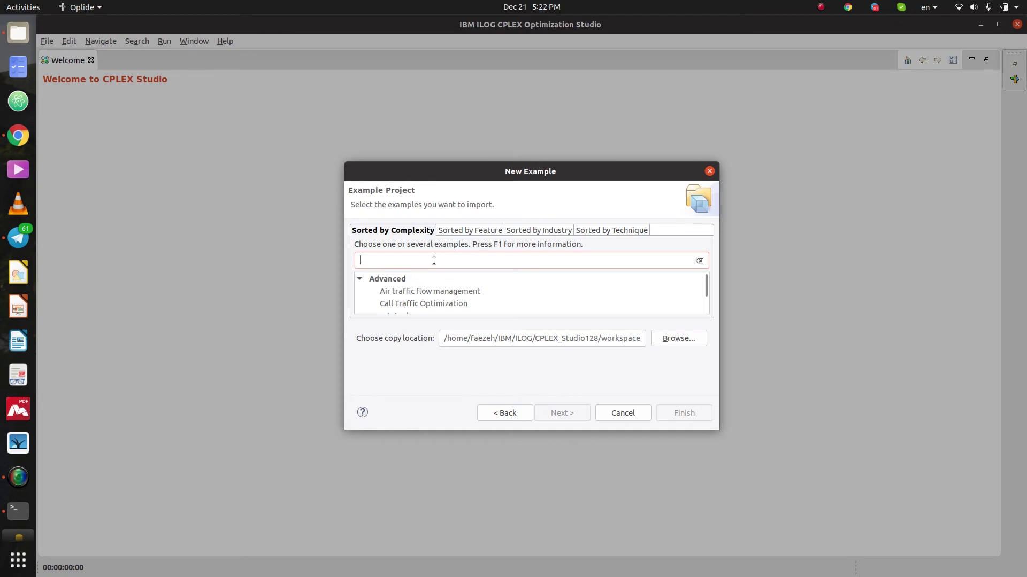
{"action": "type", "text": "kn"}
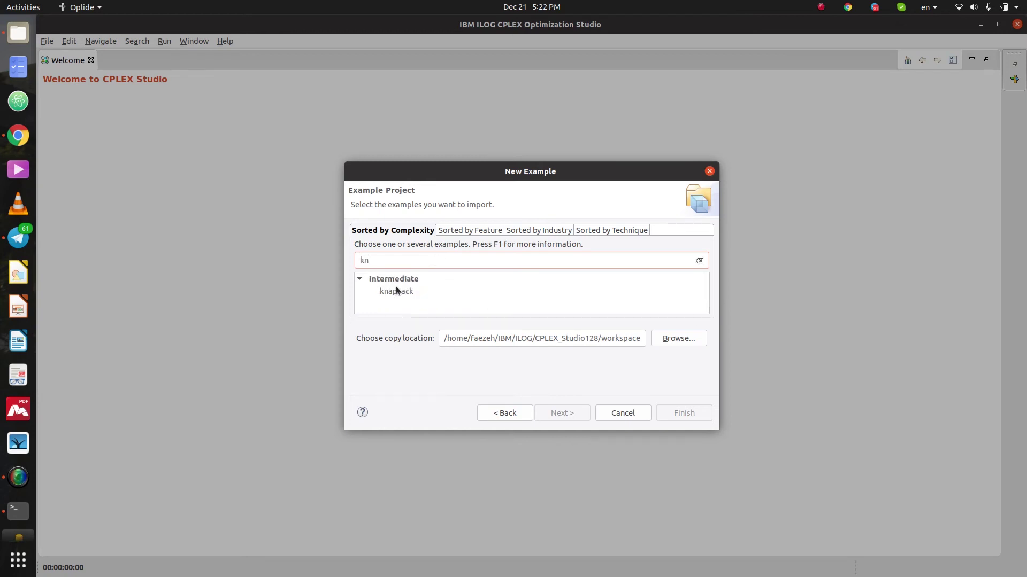
{"action": "left_click", "coordinate": [396, 290]}
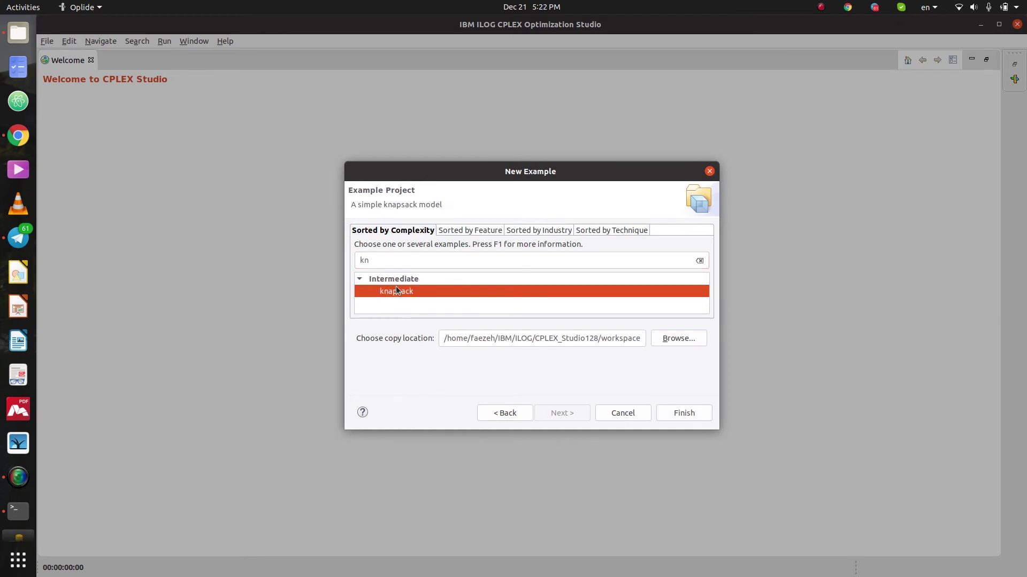
{"action": "left_click", "coordinate": [677, 414]}
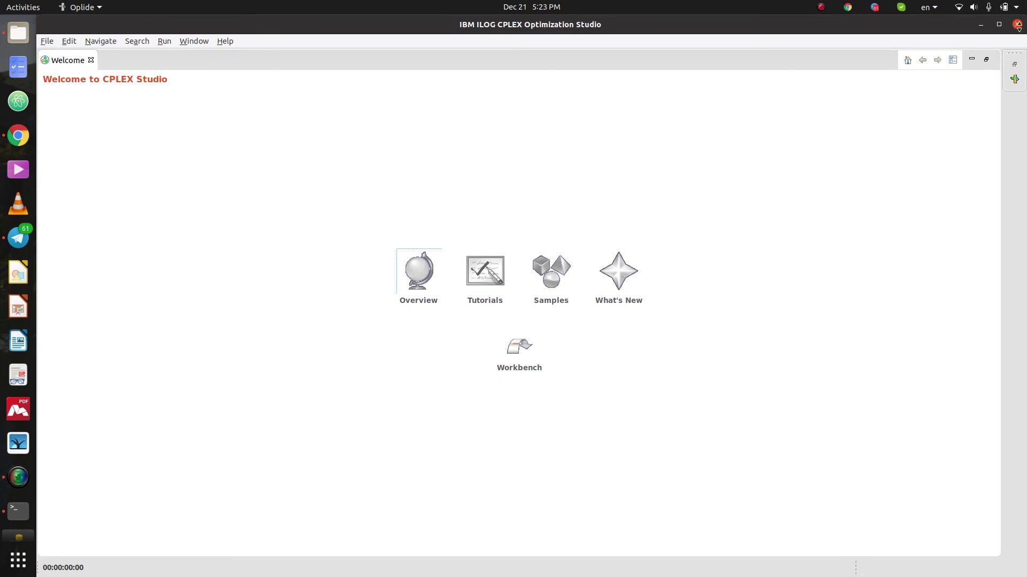
Step: Restore the full workbench layout and expand the knapsack project in OPL Projects
{"action": "left_click", "coordinate": [1014, 66]}
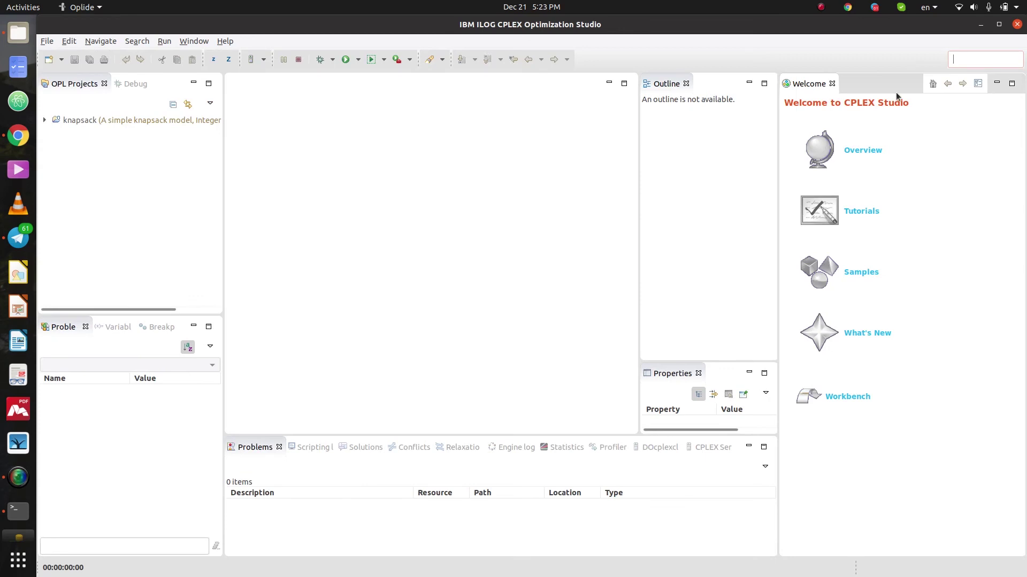
{"action": "left_click", "coordinate": [49, 119]}
{"action": "left_click", "coordinate": [49, 119]}
{"action": "left_click", "coordinate": [50, 119]}
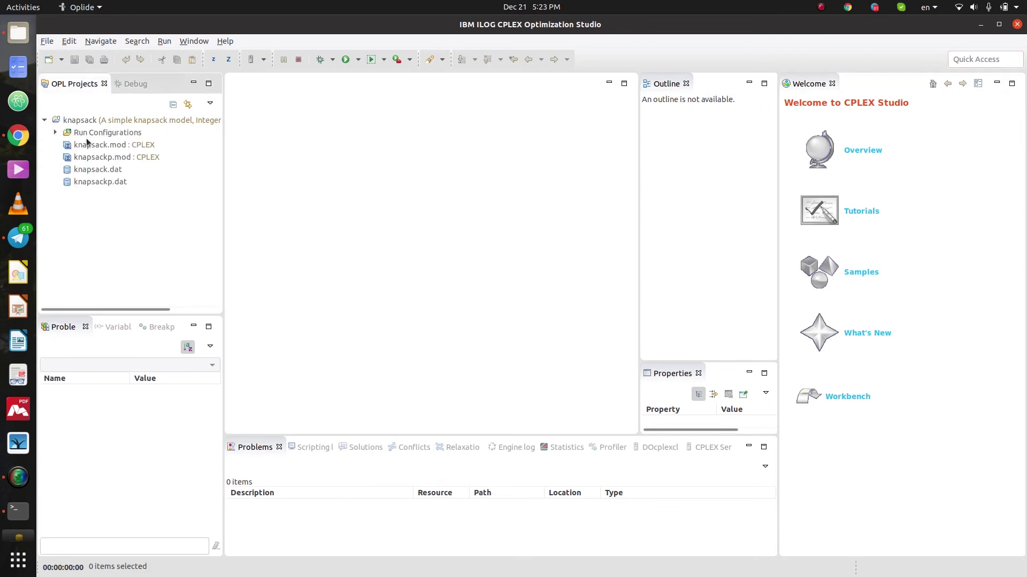
Step: Open knapsack.mod, knapsackp.mod, knapsack.dat and knapsackp.dat (NbRows = 7, NbColumns = 12)
{"action": "double_click", "coordinate": [117, 147]}
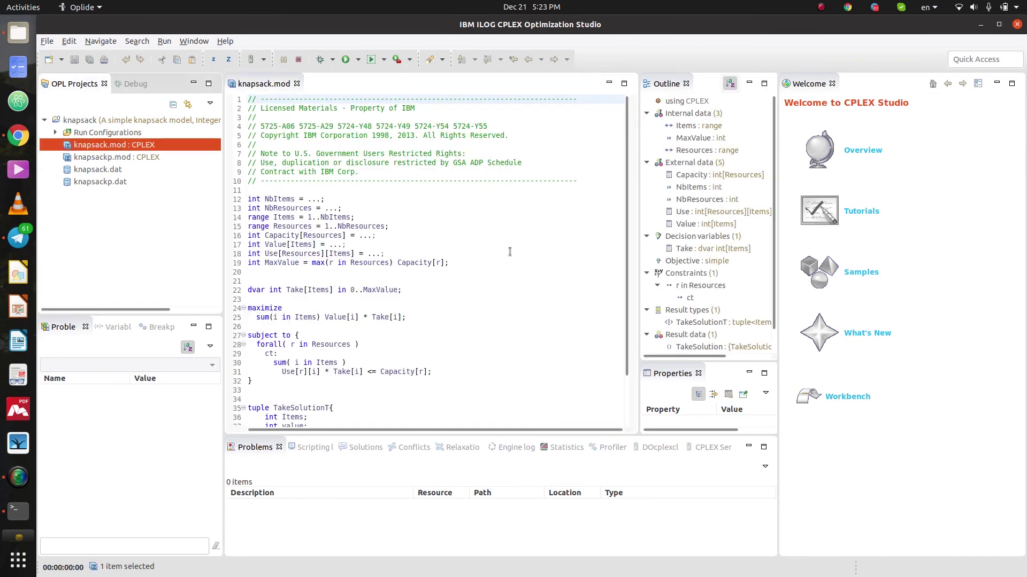
{"action": "scroll", "coordinate": [625, 187], "scroll_direction": "down", "scroll_amount": 2}
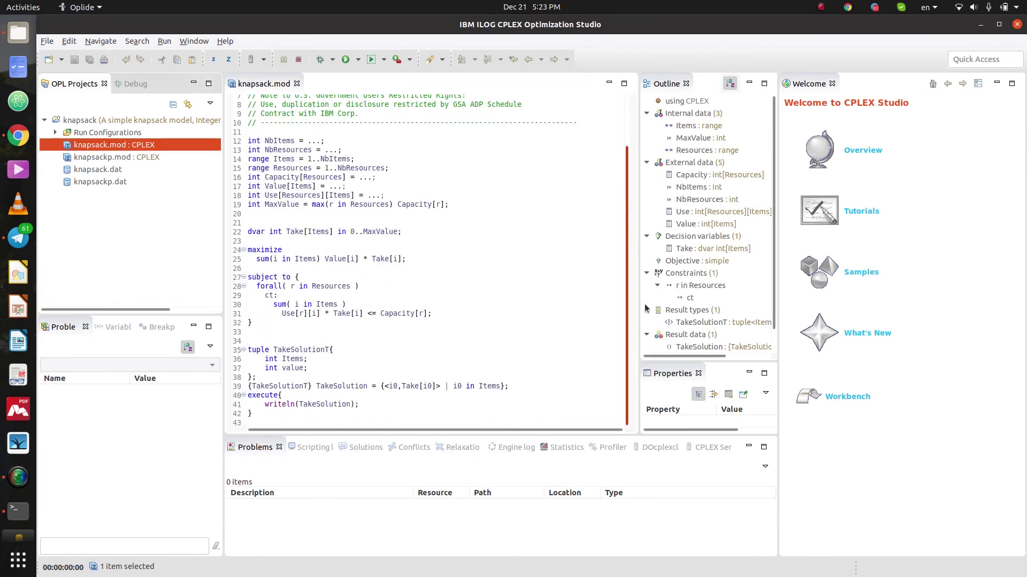
{"action": "scroll", "coordinate": [636, 182], "scroll_direction": "up", "scroll_amount": 2}
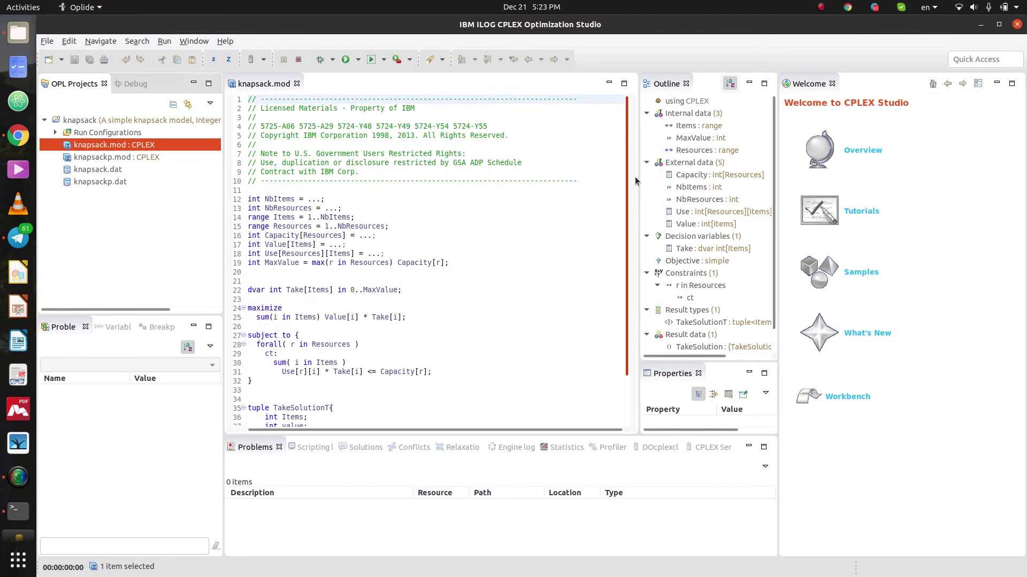
{"action": "double_click", "coordinate": [133, 158]}
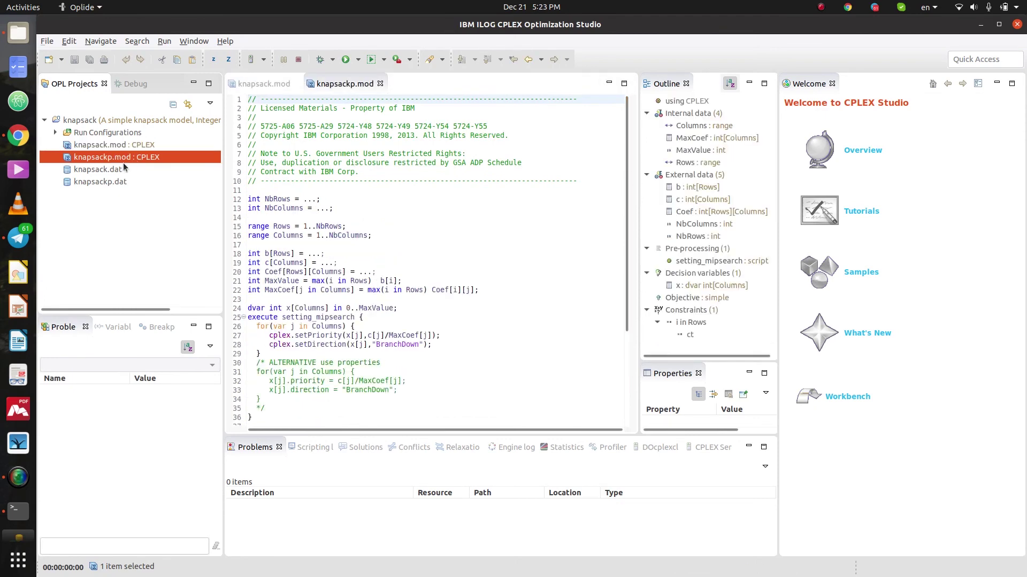
{"action": "double_click", "coordinate": [117, 172]}
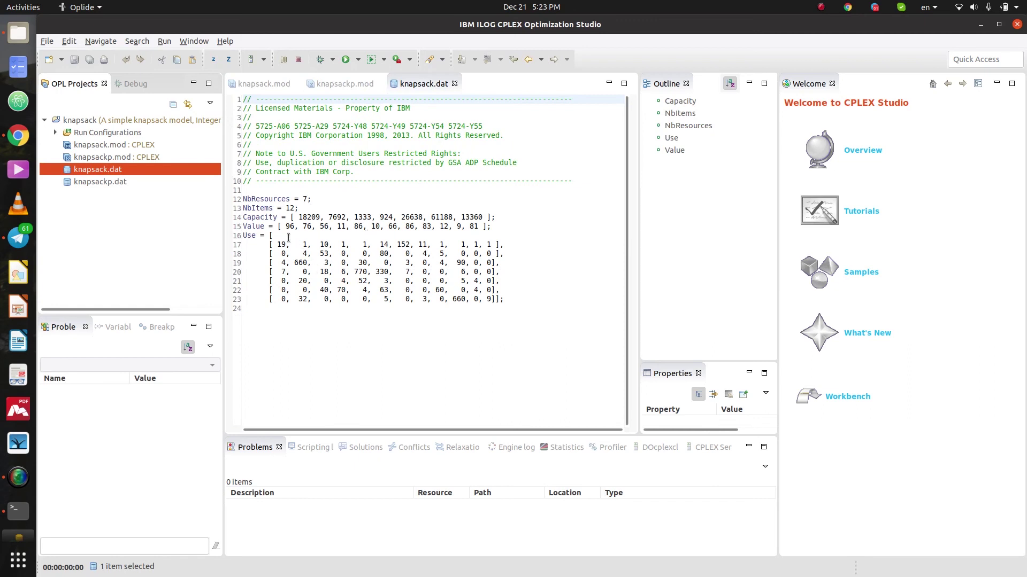
{"action": "double_click", "coordinate": [81, 182]}
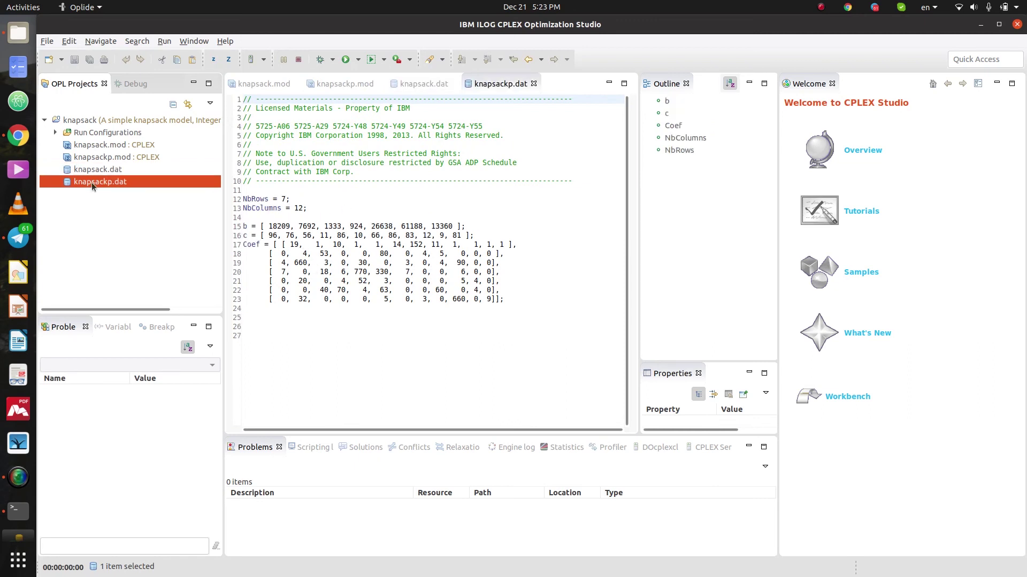
Step: Run knapsack.mod with the Default Run Configuration
{"action": "right_click", "coordinate": [135, 148]}
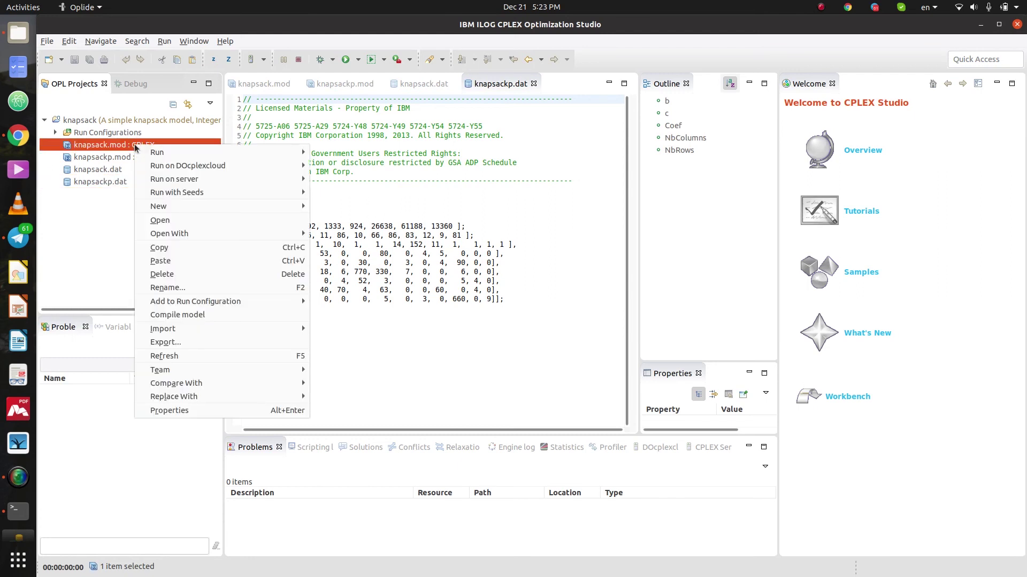
{"action": "mouse_move", "coordinate": [168, 155]}
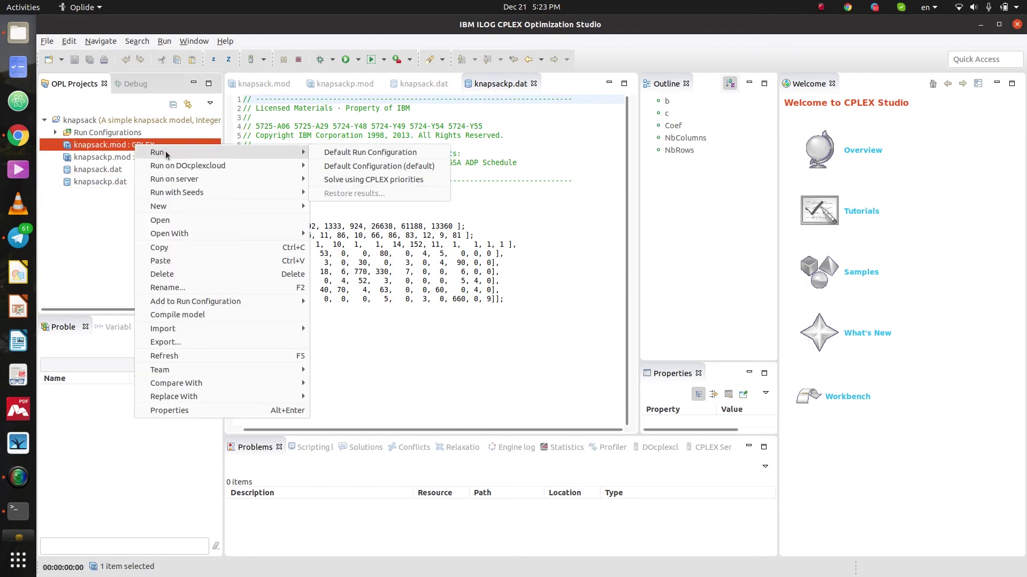
{"action": "left_click", "coordinate": [338, 154]}
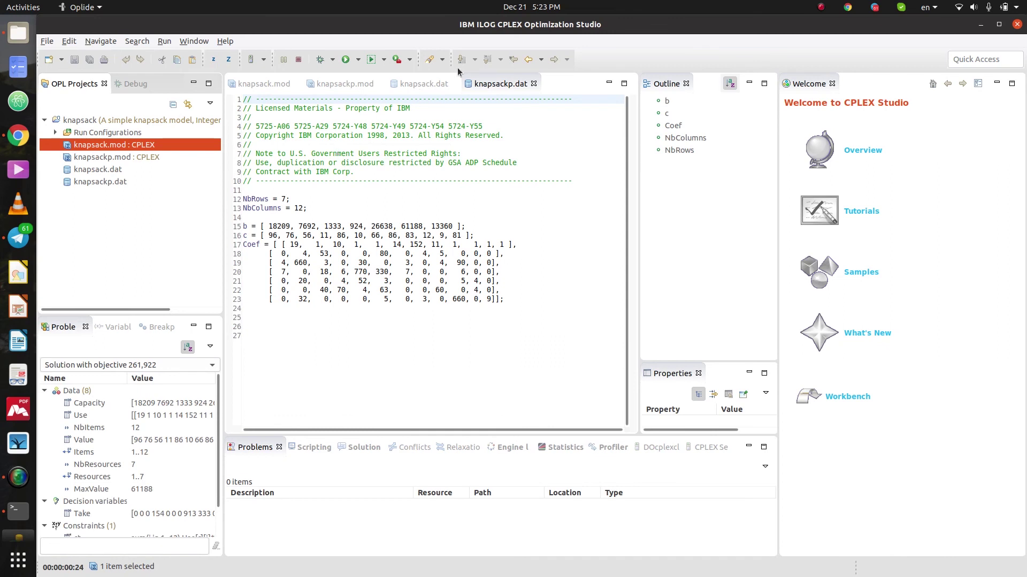
{"action": "left_click", "coordinate": [345, 60]}
Step: Show the Solutions output: objective 261,922 with the Take solution values
{"action": "left_click", "coordinate": [367, 450]}
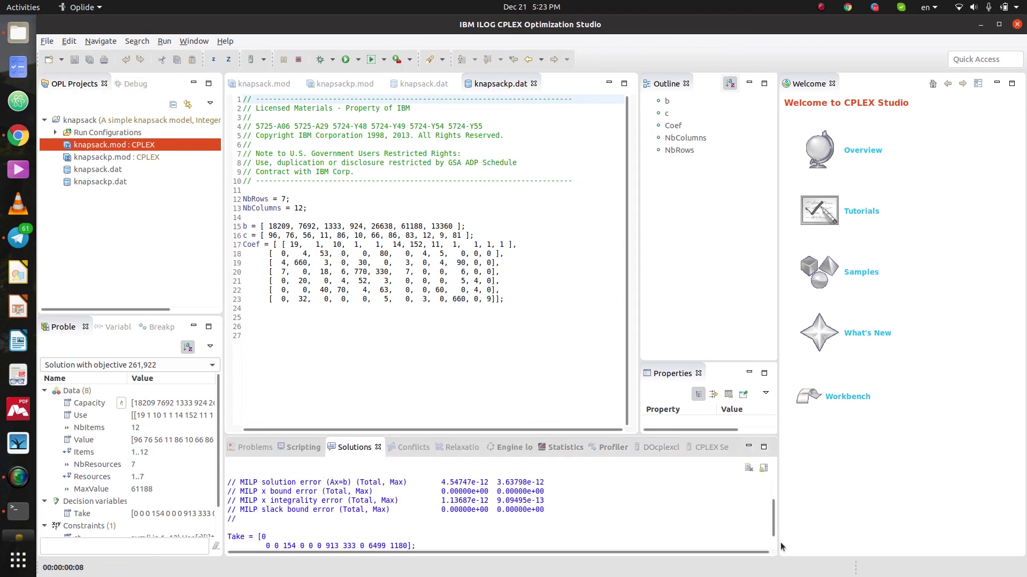
{"action": "scroll", "coordinate": [774, 531], "scroll_direction": "down", "scroll_amount": 1}
{"action": "scroll", "coordinate": [774, 531], "scroll_direction": "up", "scroll_amount": 3}
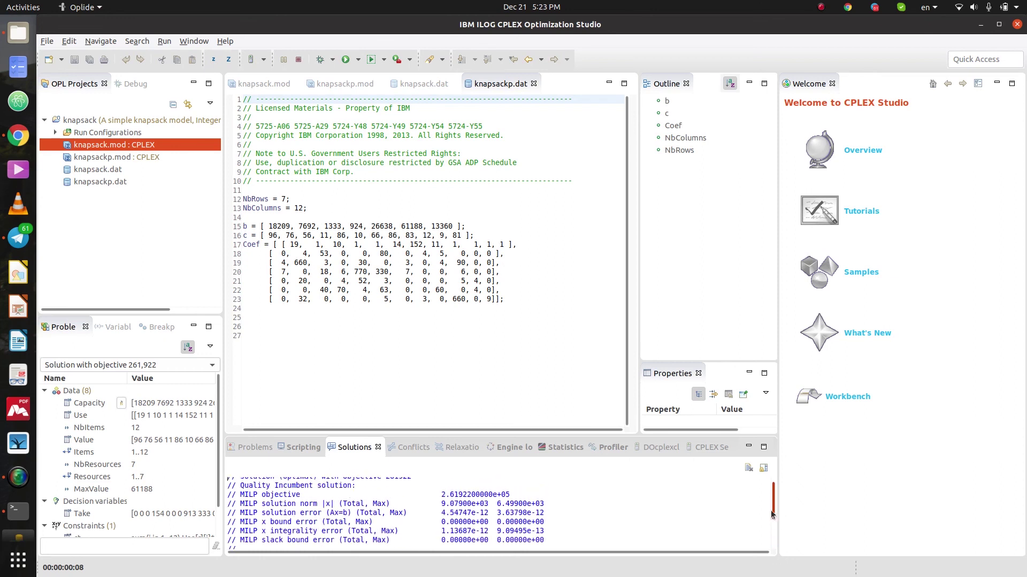
{"action": "scroll", "coordinate": [774, 531], "scroll_direction": "down", "scroll_amount": 3}
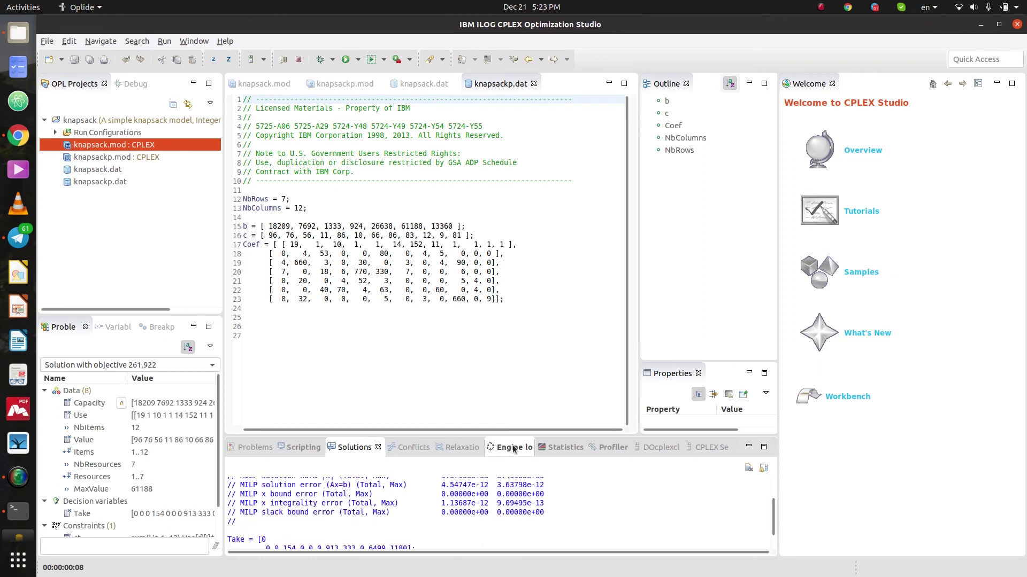